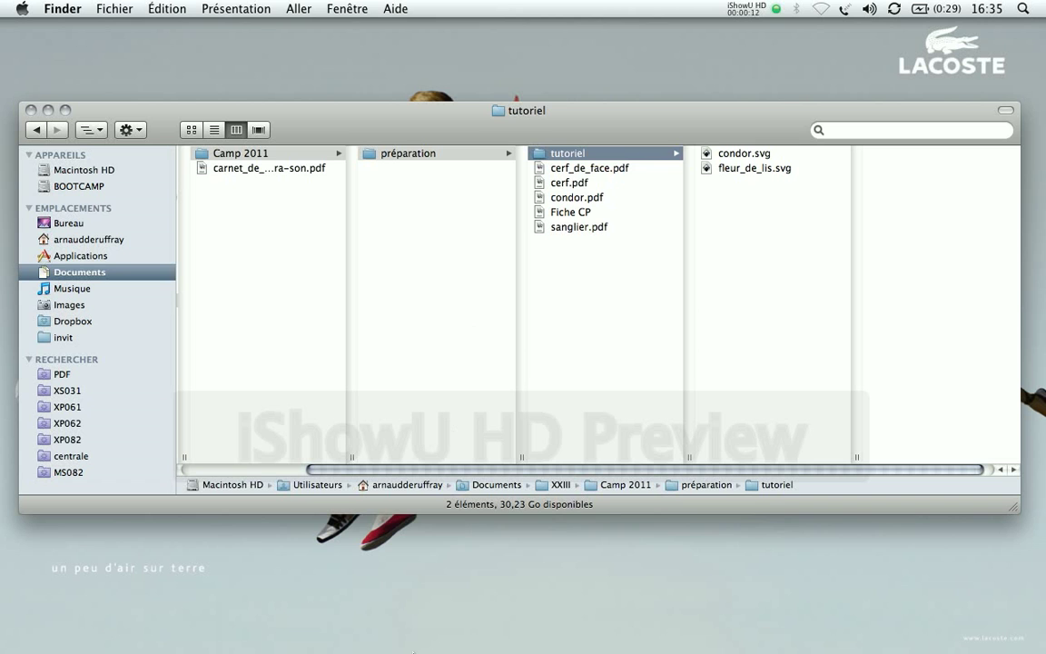
# - Switch to Chrome to view the red fleur-de-lis coat of arms in the genheral.com list, and hide the browser again
pyautogui.click(713, 636)
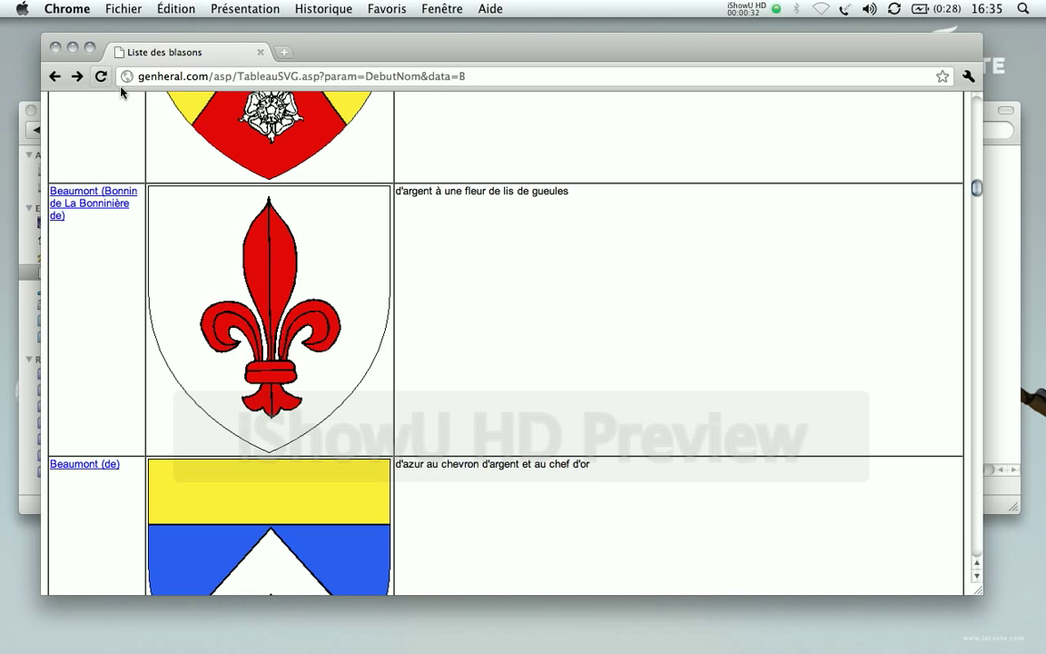
pyautogui.press('super+h')
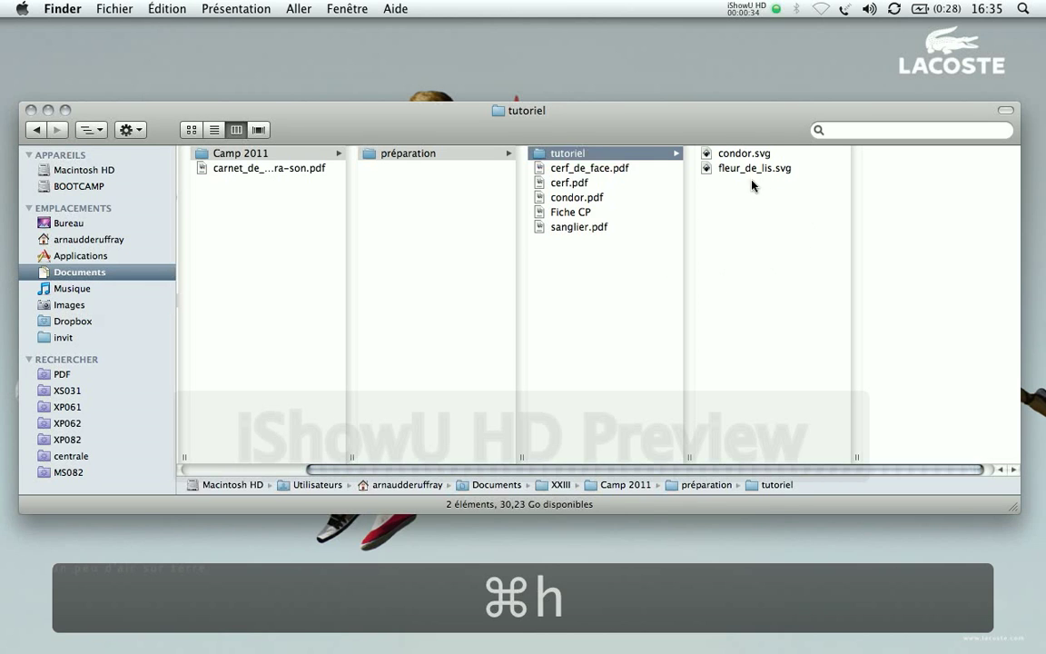
# - Preview condor.svg and fleur_de_lis.svg in the tutoriel folder
pyautogui.click(740, 154)
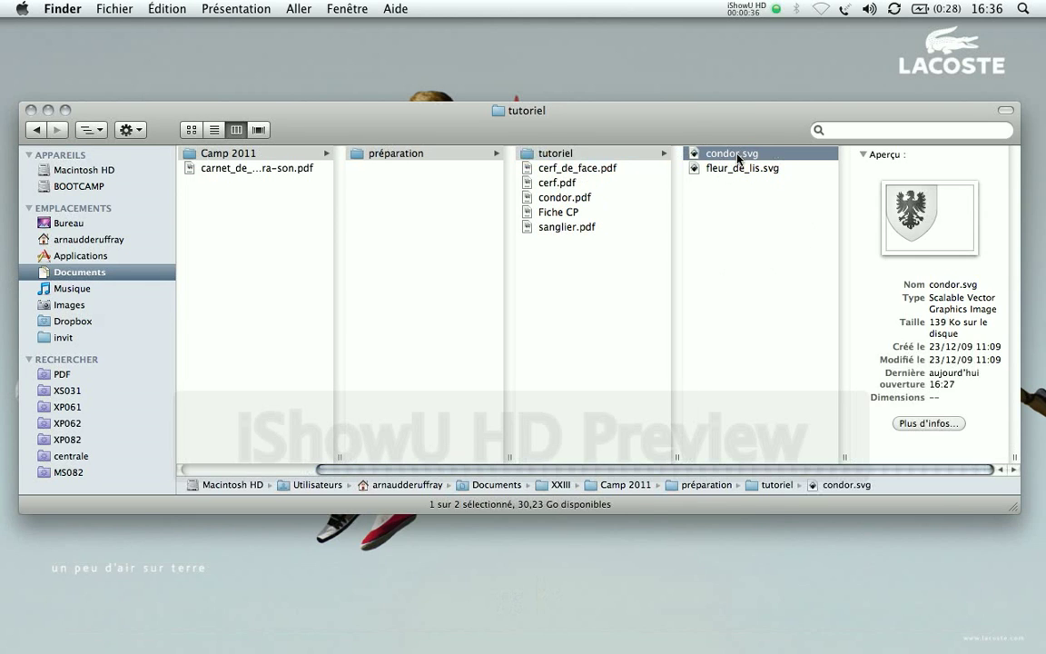
pyautogui.press('space')
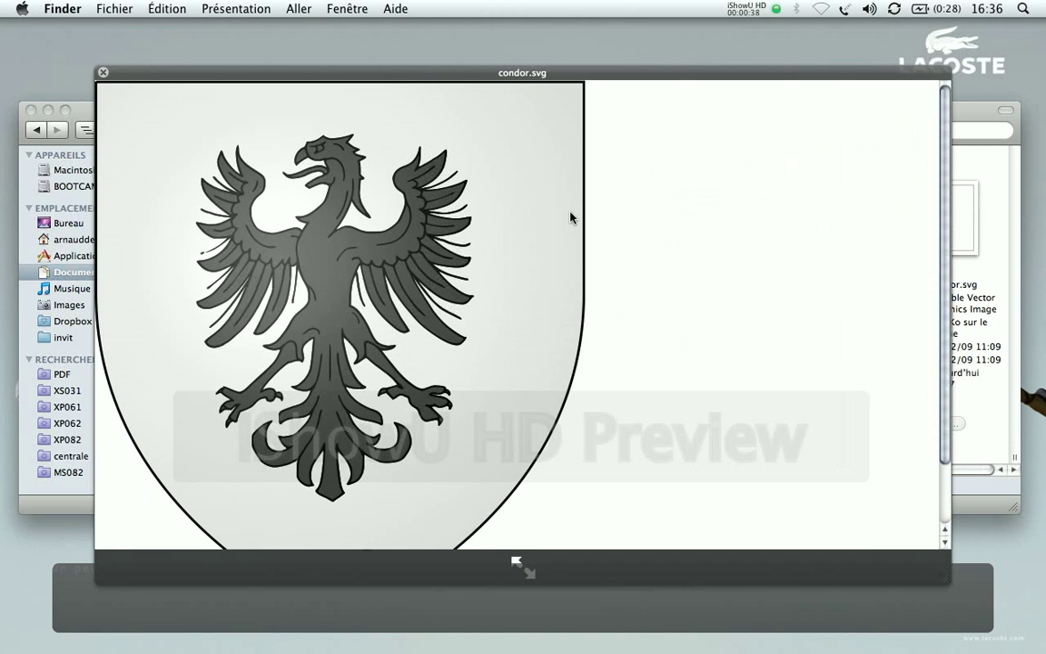
pyautogui.press('space')
pyautogui.click(740, 169)
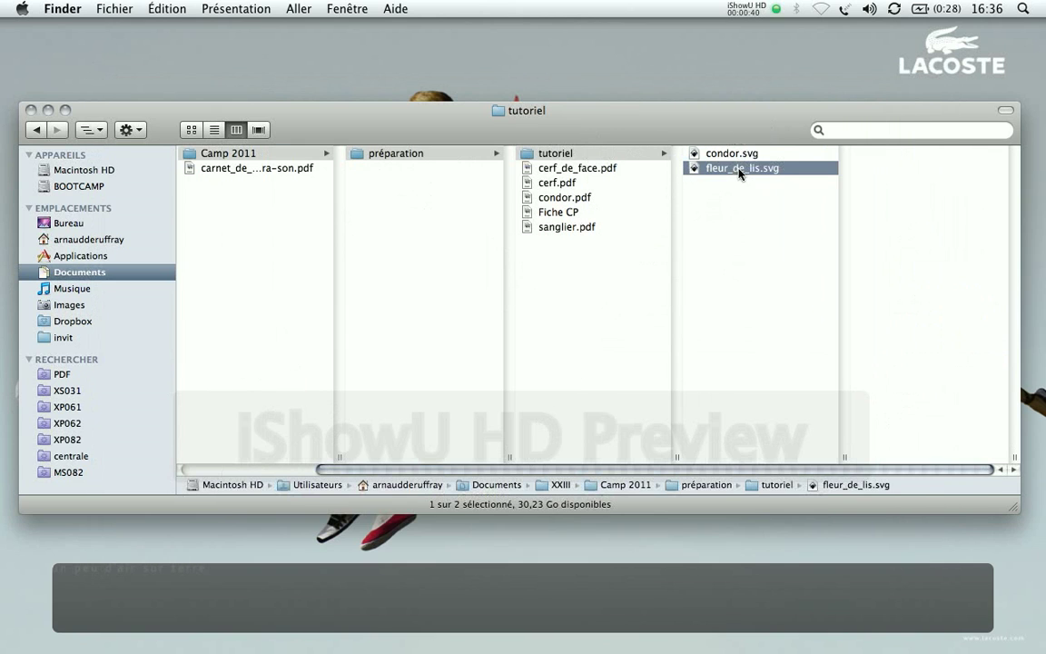
pyautogui.press('space')
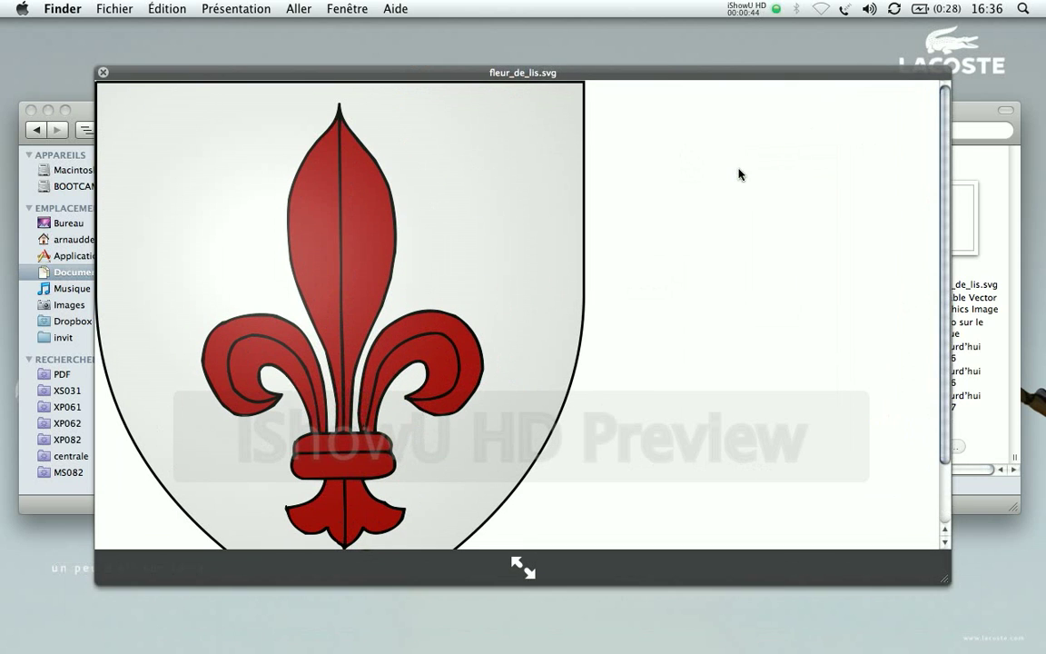
pyautogui.press('space')
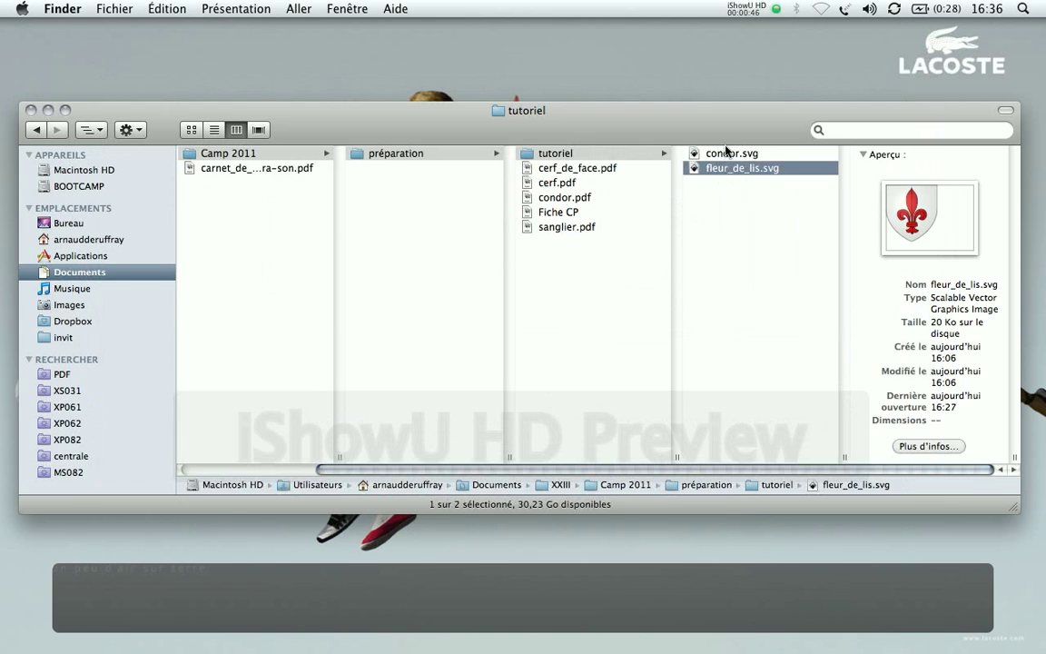
pyautogui.click(731, 154)
pyautogui.click(740, 168)
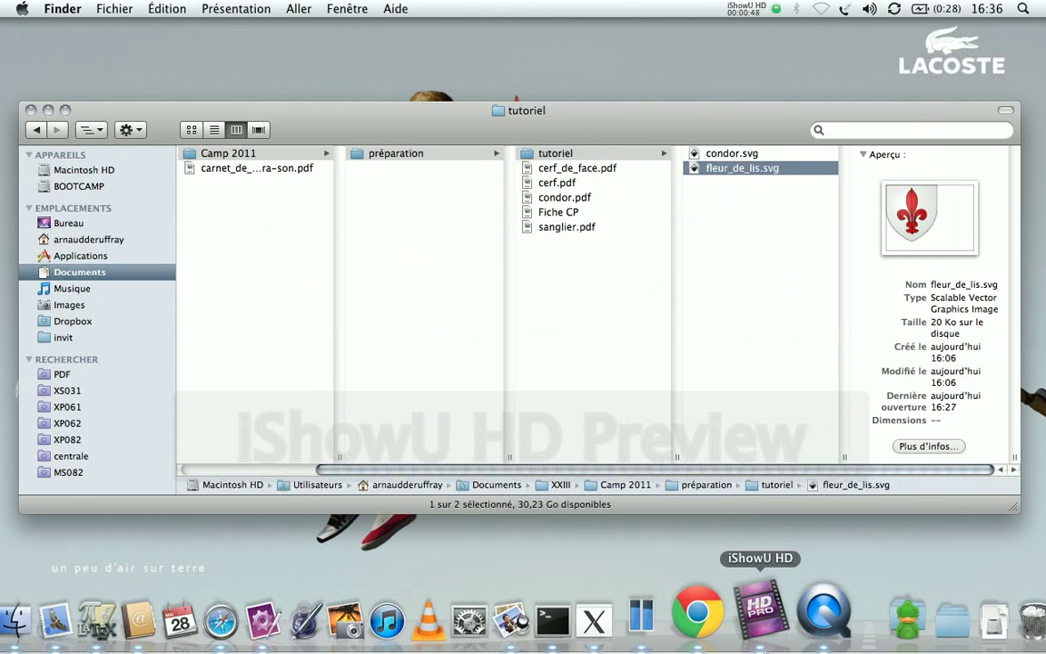
# - Open fleur_de_lis.svg in Inkscape, enlarge the window to fill the screen and zoom the drawing to 58%
pyautogui.doubleClick(723, 170)
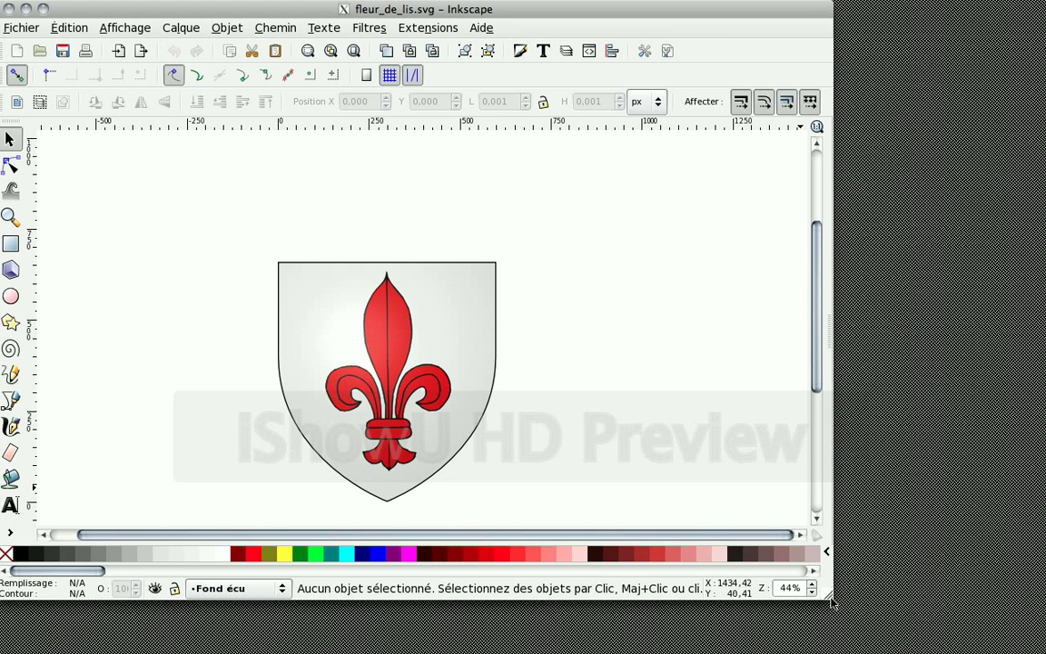
pyautogui.moveTo(831, 600); pyautogui.dragTo(1029, 641)
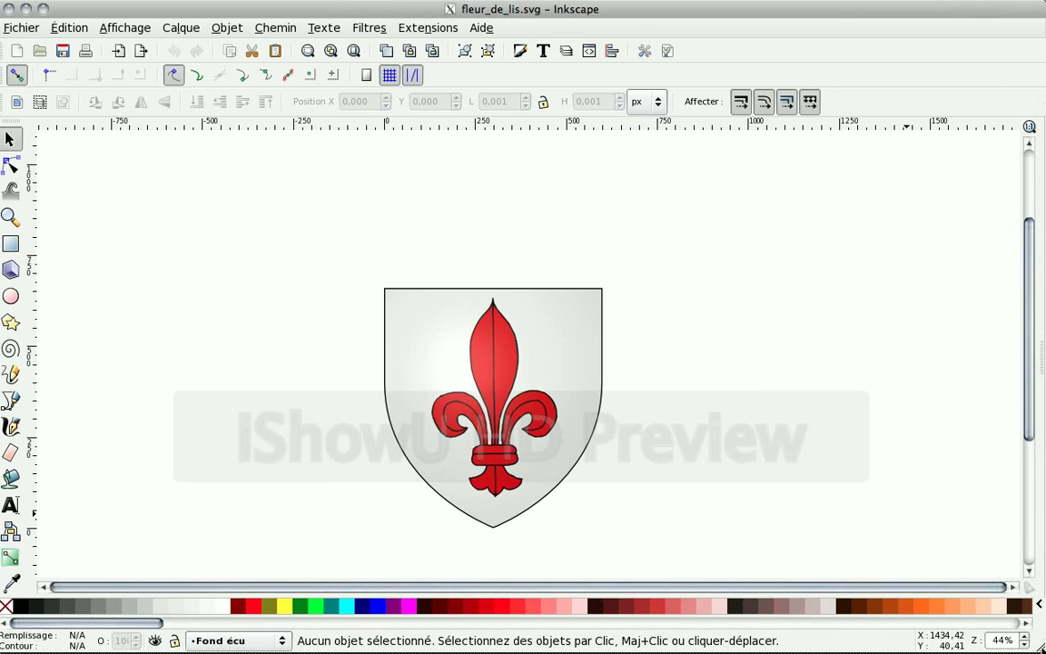
pyautogui.scroll(-1, 675, 383)
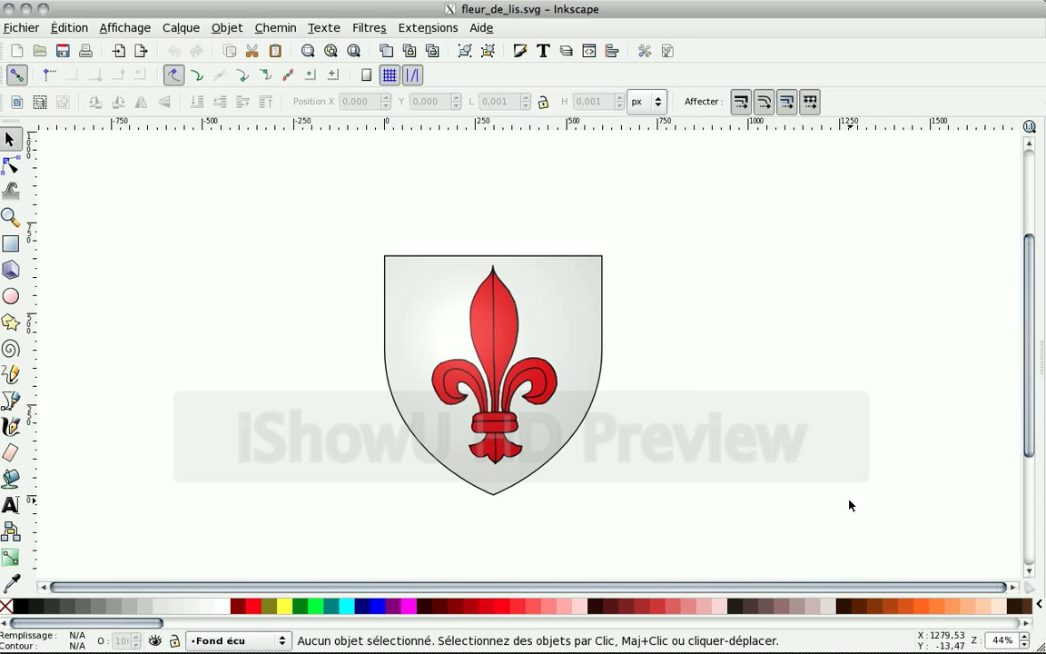
pyautogui.click(1025, 638)
pyautogui.click(1026, 639)
pyautogui.click(1025, 639)
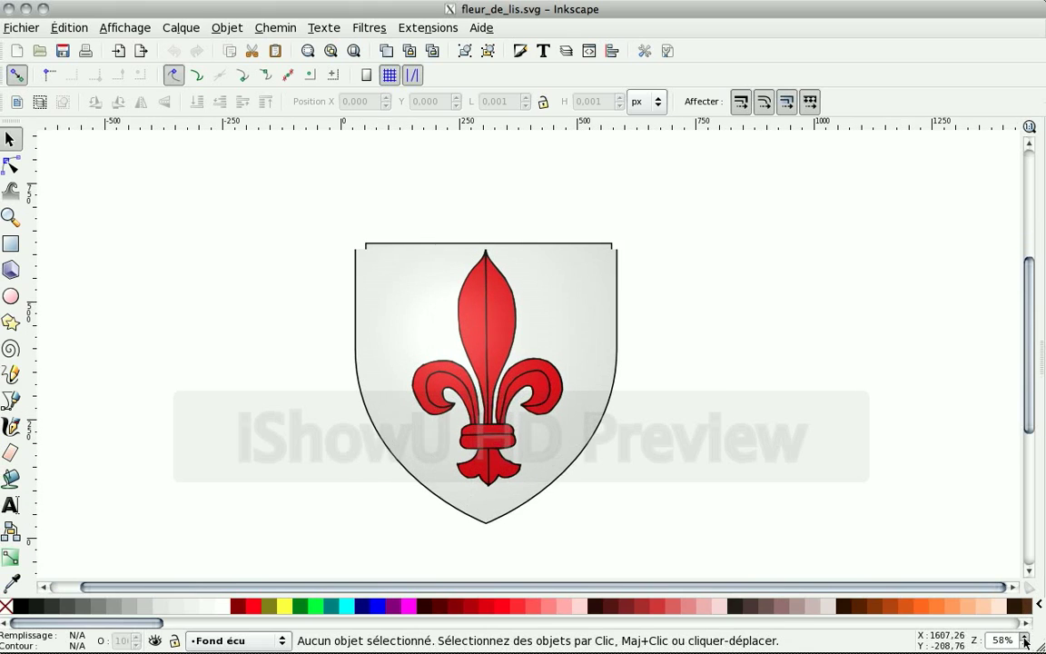
pyautogui.click(1026, 638)
pyautogui.hscroll(5, 781, 471)
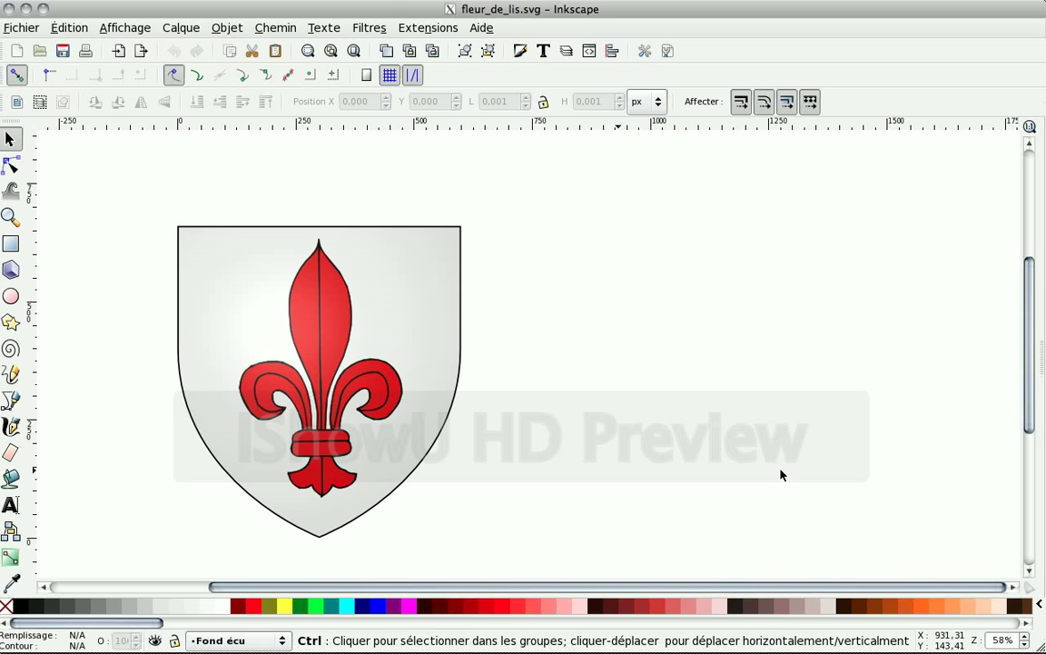
# - Show the document's layers, unlock them and delete the Contour final, Reflet final and Fond écu layers
pyautogui.hotkey('ctrl', 'shift', 'l')
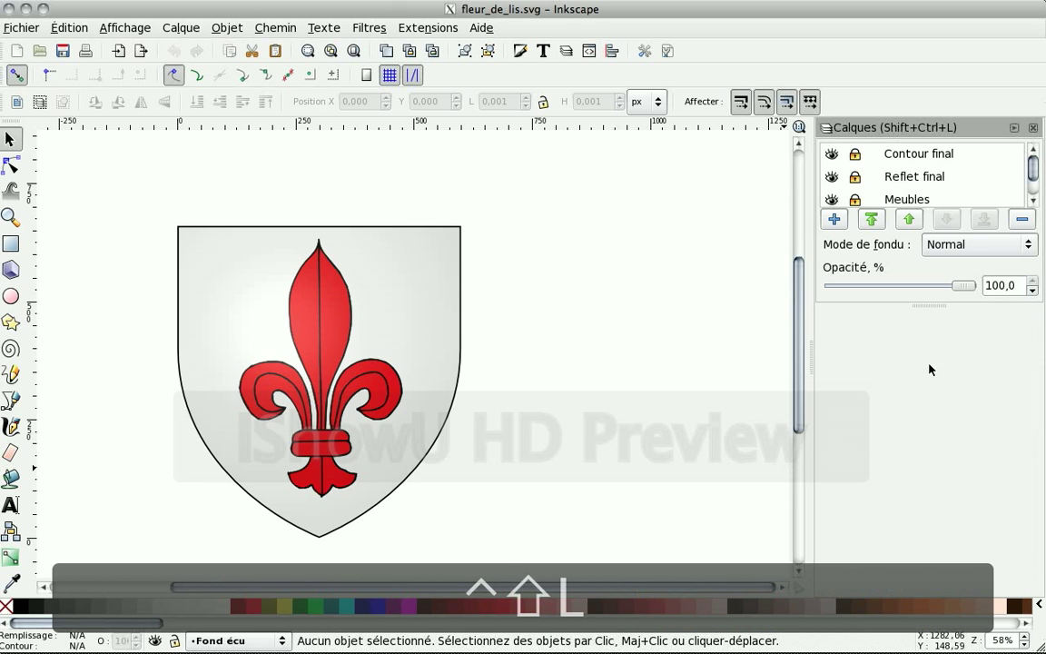
pyautogui.moveTo(940, 314); pyautogui.dragTo(939, 391)
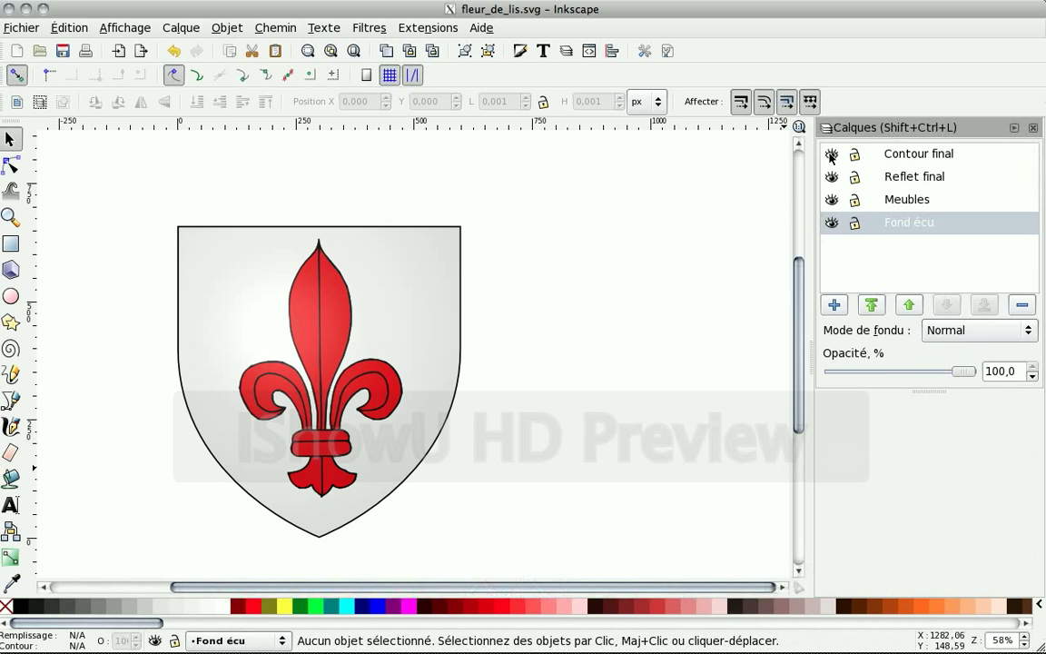
pyautogui.click(831, 155)
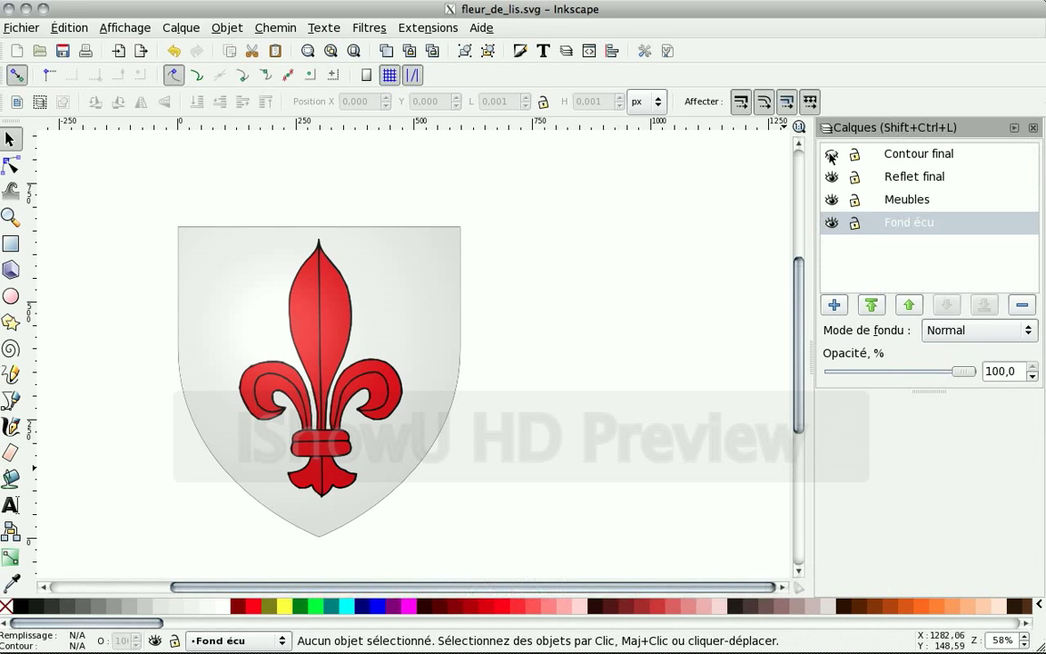
pyautogui.click(907, 155)
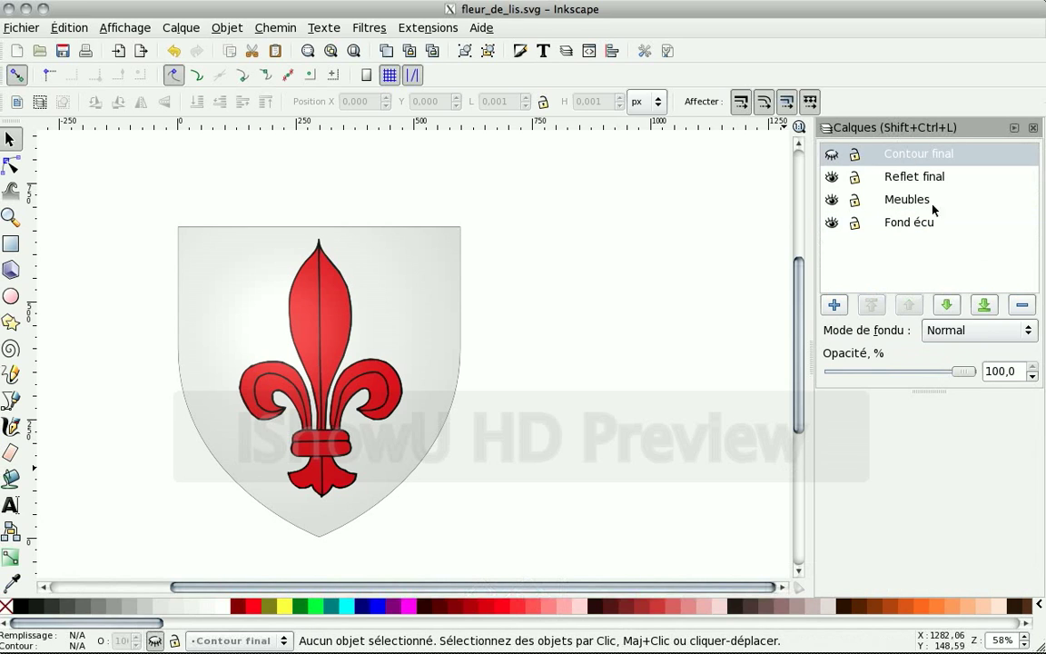
pyautogui.click(1022, 307)
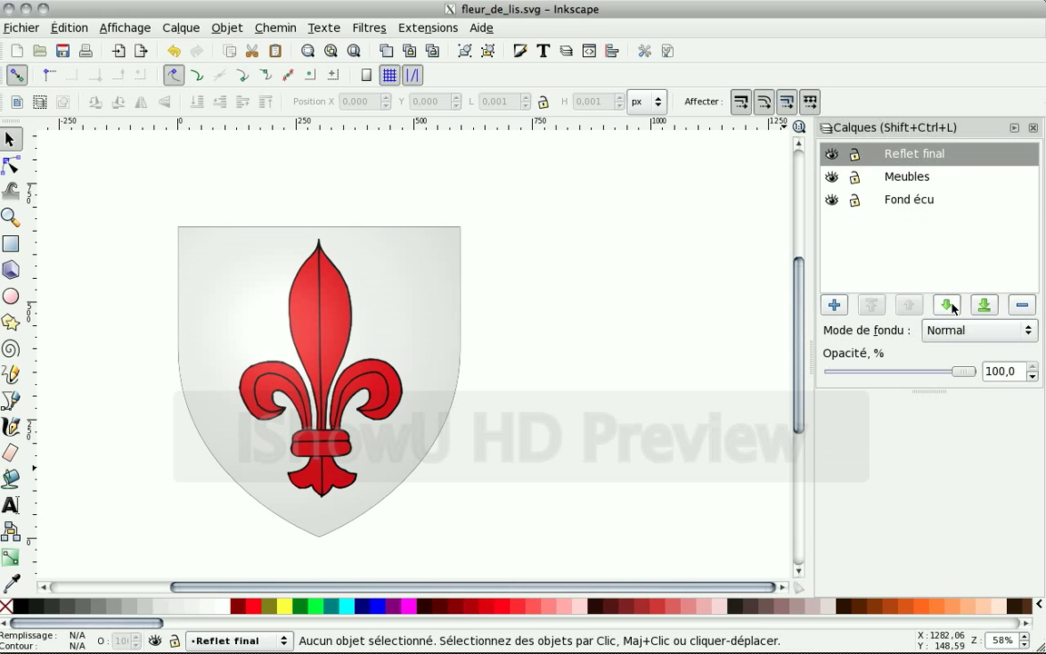
pyautogui.click(1022, 305)
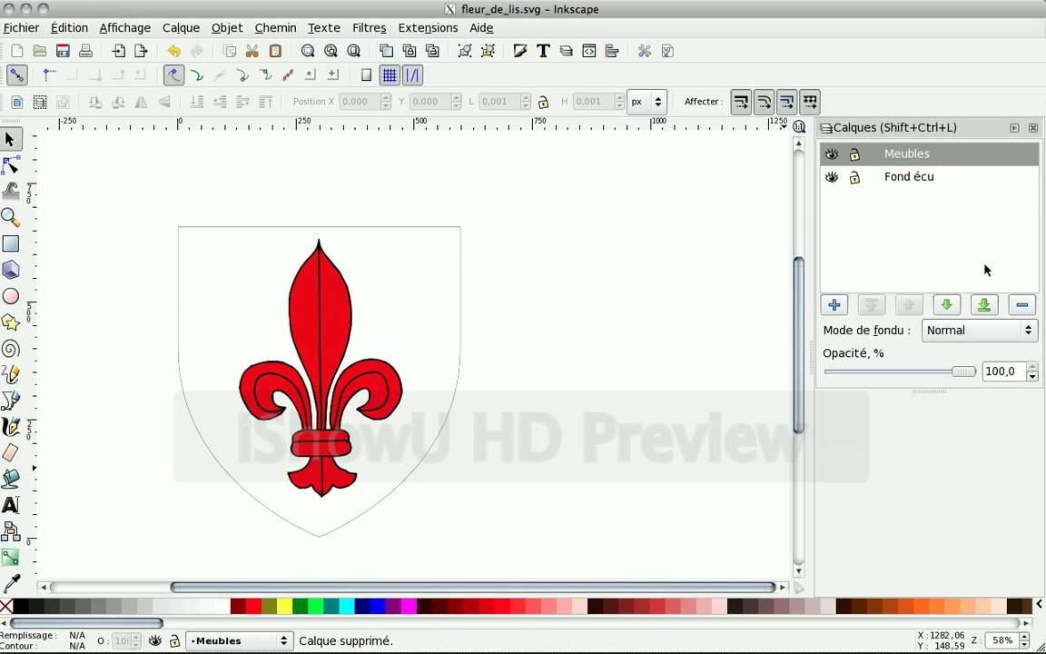
pyautogui.click(897, 181)
pyautogui.click(1022, 305)
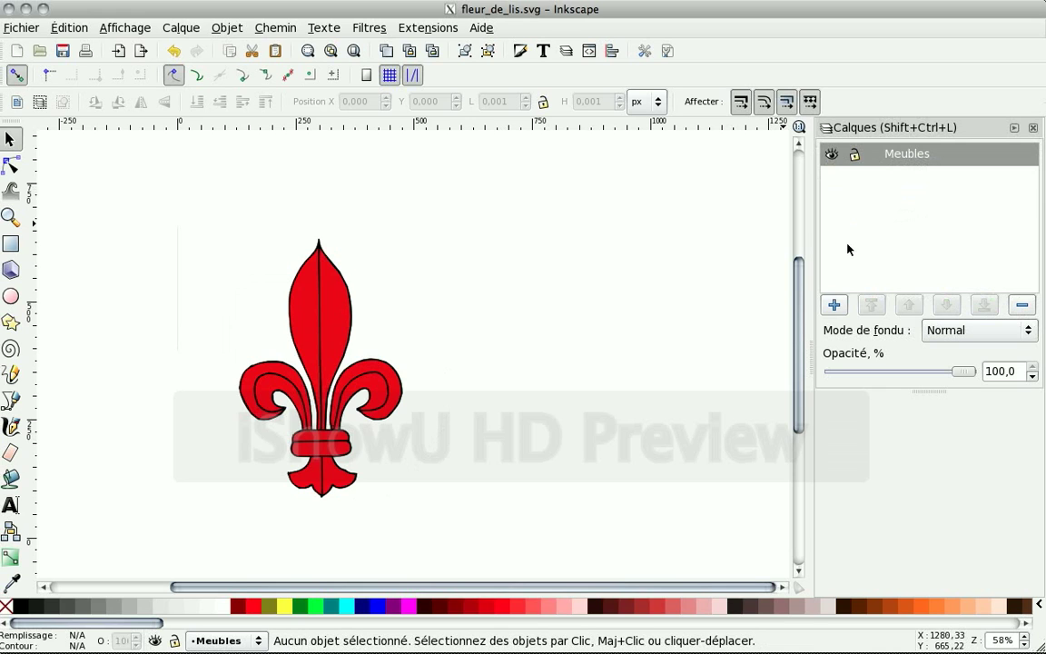
pyautogui.click(321, 290)
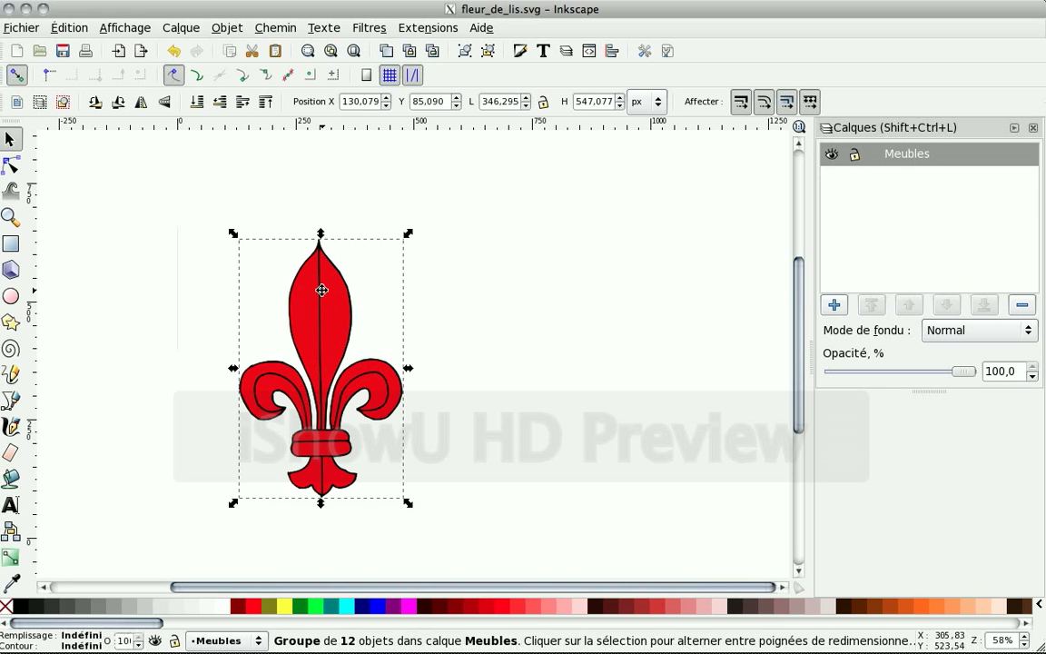
pyautogui.click(454, 253)
pyautogui.click(331, 287)
pyautogui.click(463, 249)
pyautogui.moveTo(465, 249); pyautogui.dragTo(442, 256)
pyautogui.hotkey('ctrl', 'z')
# - Ungroup the fleur-de-lis into its separate paths and clear the selection
pyautogui.click(326, 291)
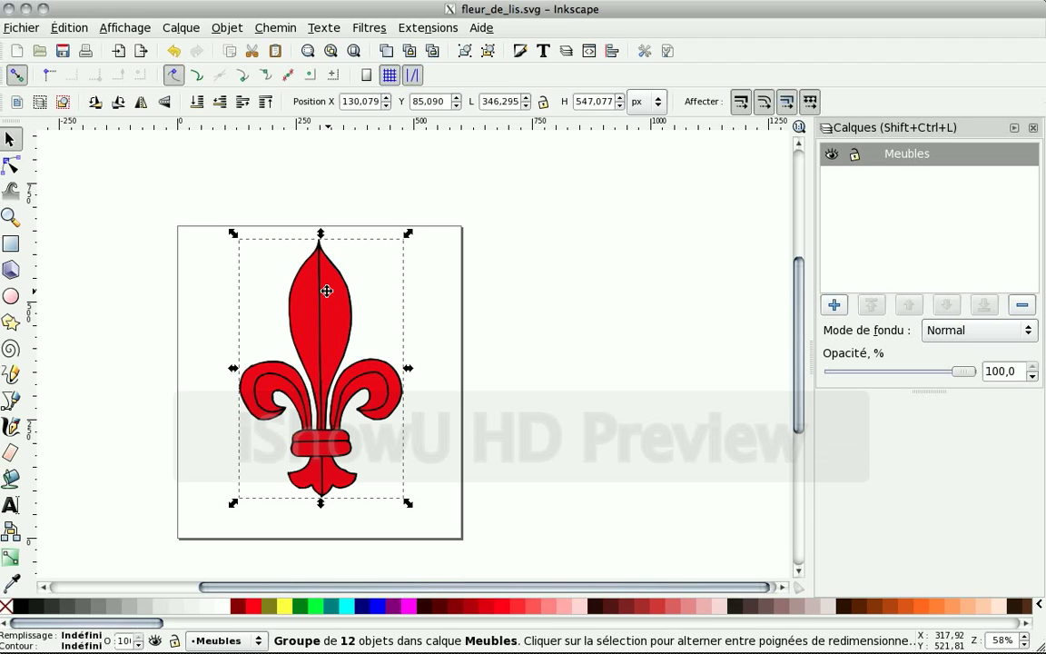
pyautogui.press('ctrl')
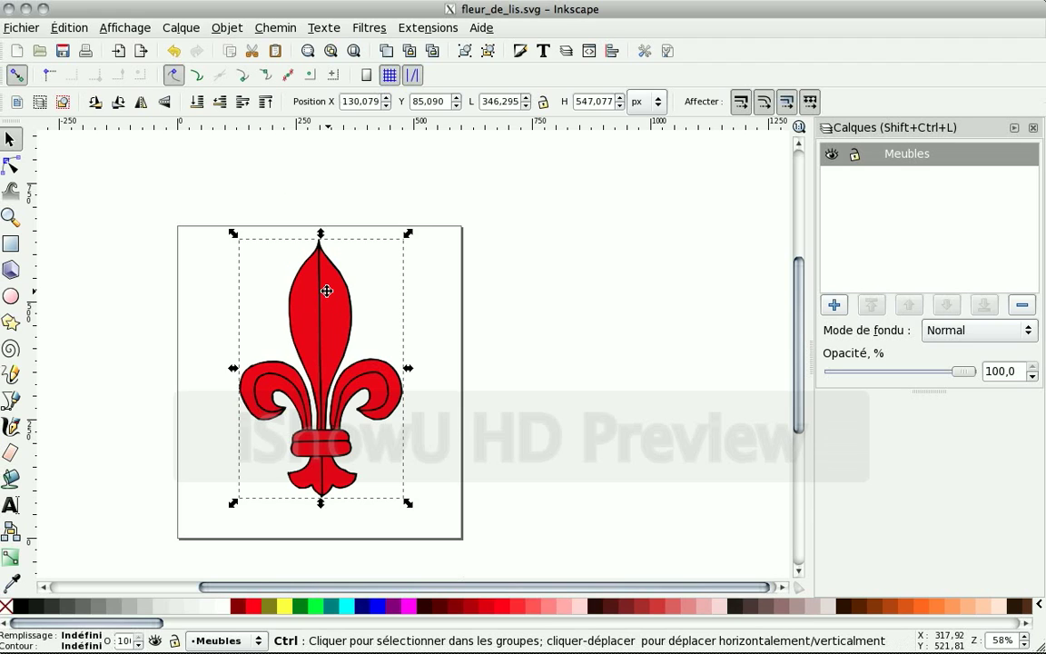
pyautogui.hotkey('ctrl', 'shift', 'g')
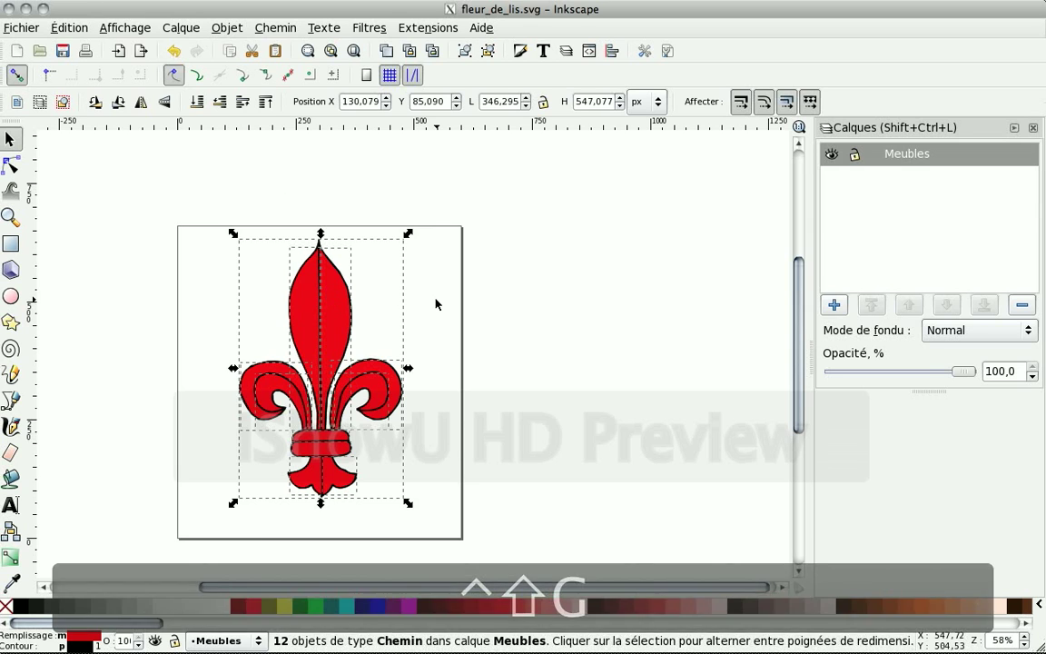
pyautogui.click(435, 302)
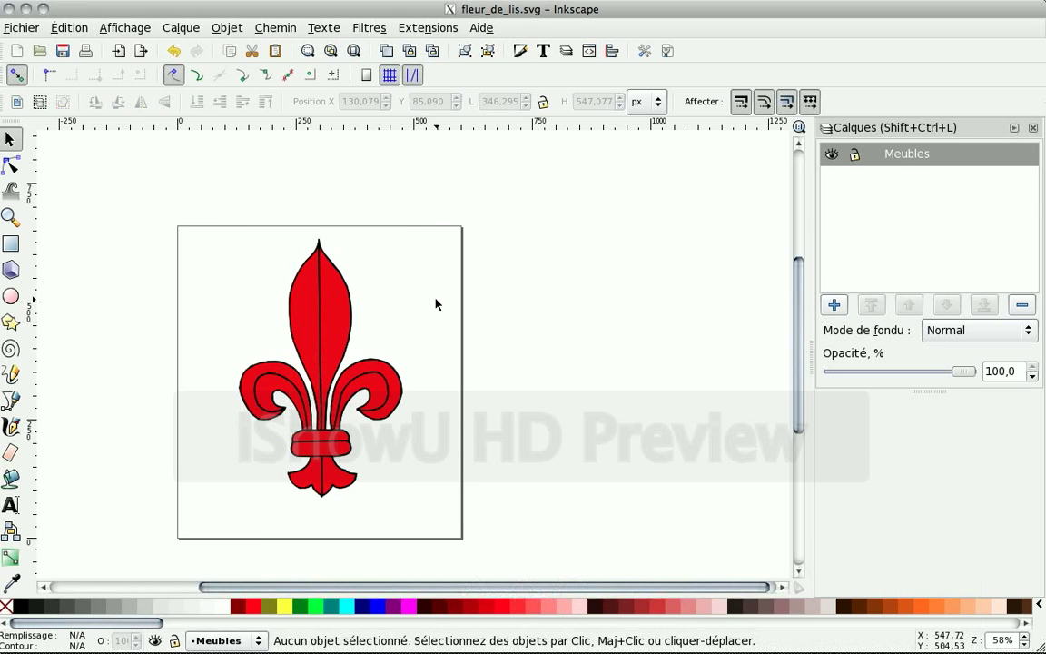
# - Try moving the right half of the central petal away from the flower, and undo the move
pyautogui.click(349, 302)
pyautogui.moveTo(348, 302); pyautogui.dragTo(423, 295)
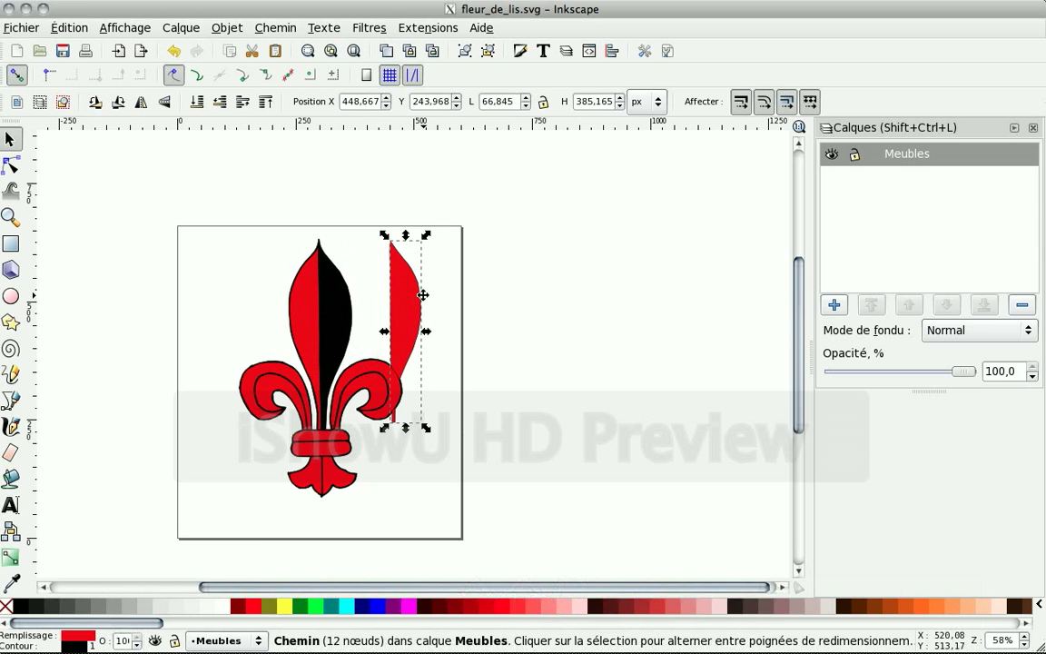
pyautogui.hotkey('ctrl', 'z')
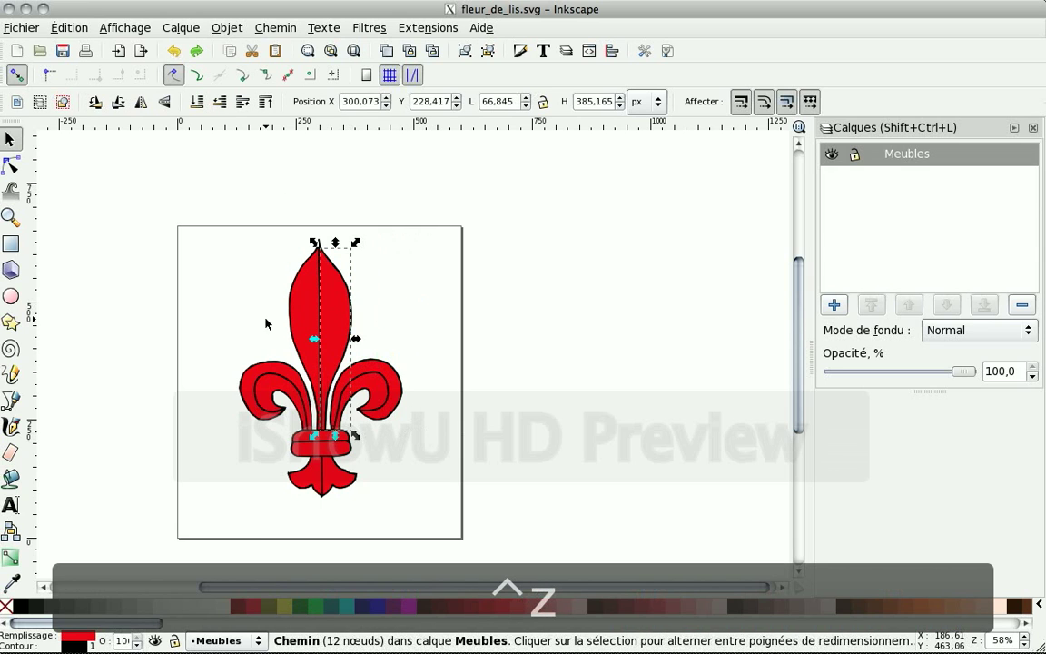
pyautogui.click(230, 293)
# - Change the fill of all the fleur-de-lis paths to dark grey with saturation 0 and lightness 64, and check their stroke colour
pyautogui.moveTo(197, 232)
pyautogui.mouseDown()
pyautogui.moveTo(364, 382)
pyautogui.moveTo(443, 519)
pyautogui.mouseUp()
pyautogui.hotkey('ctrl', 'shift', 'f')
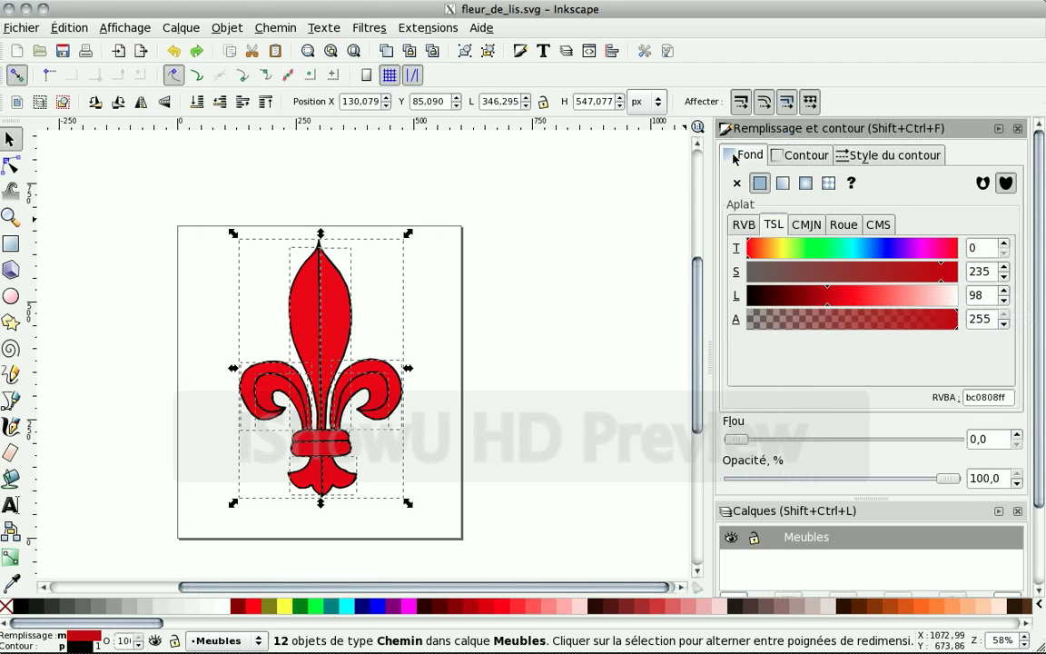
pyautogui.click(770, 272)
pyautogui.moveTo(770, 272); pyautogui.dragTo(729, 275)
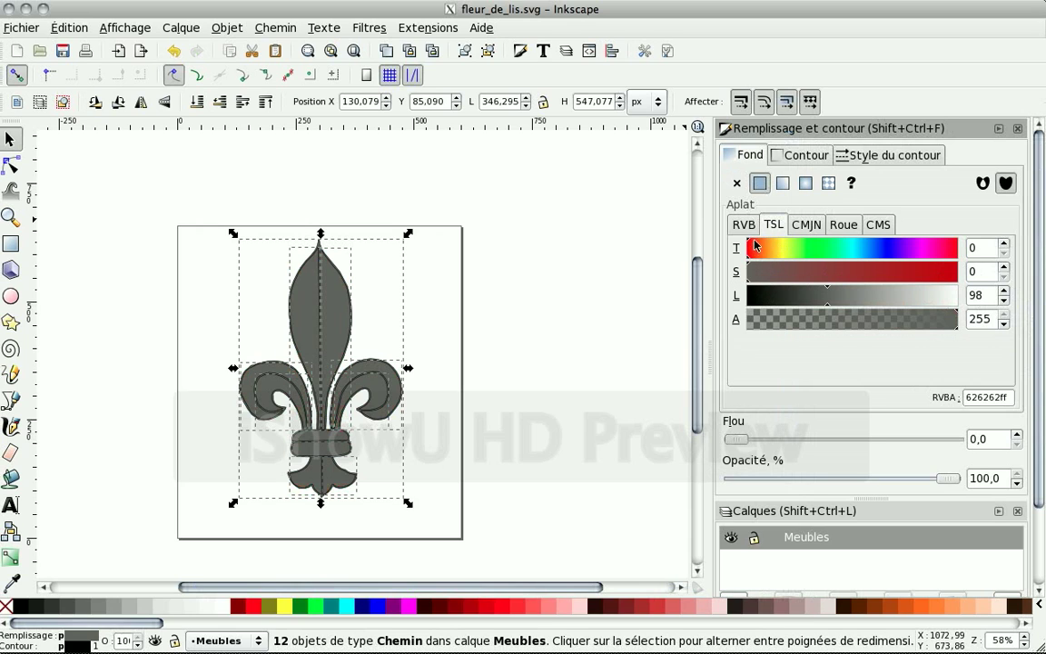
pyautogui.moveTo(798, 297)
pyautogui.mouseDown()
pyautogui.moveTo(811, 299)
pyautogui.moveTo(800, 298)
pyautogui.mouseUp()
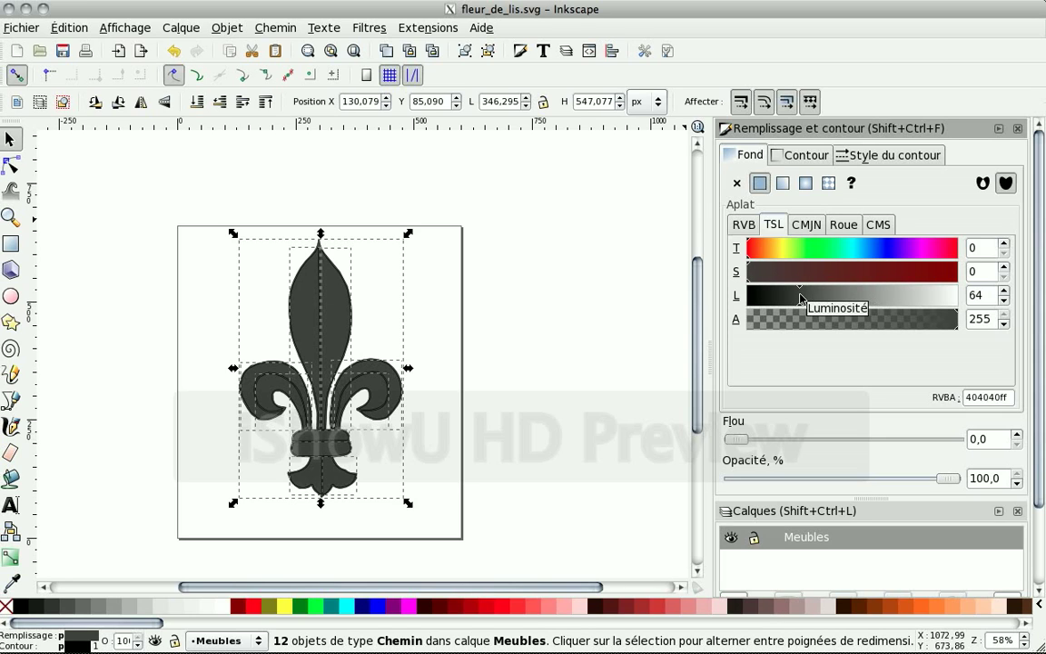
pyautogui.click(791, 157)
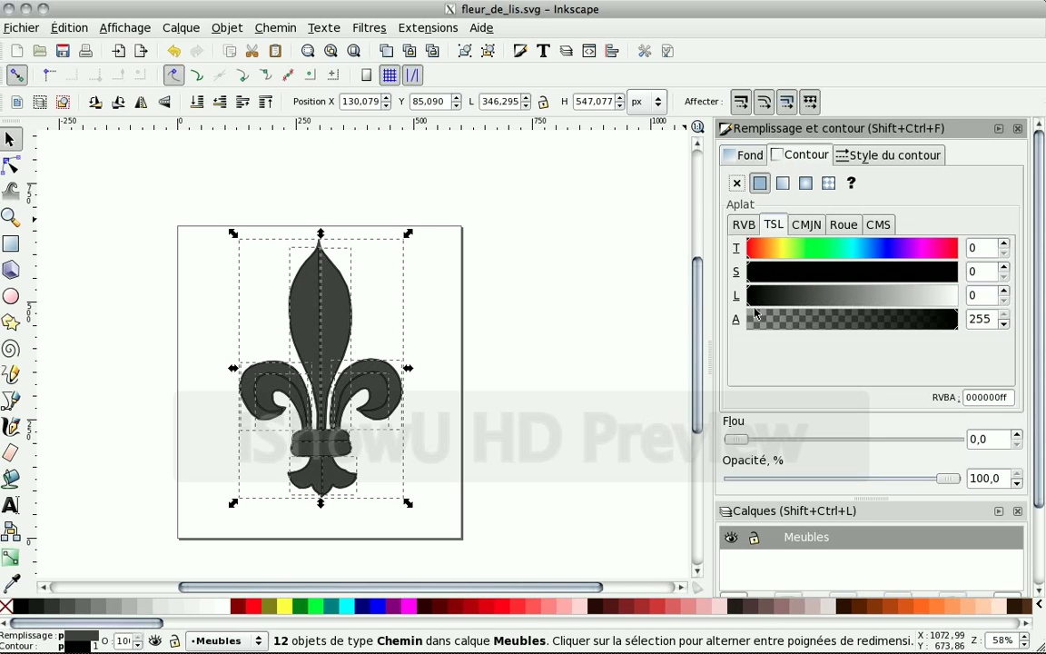
pyautogui.click(435, 306)
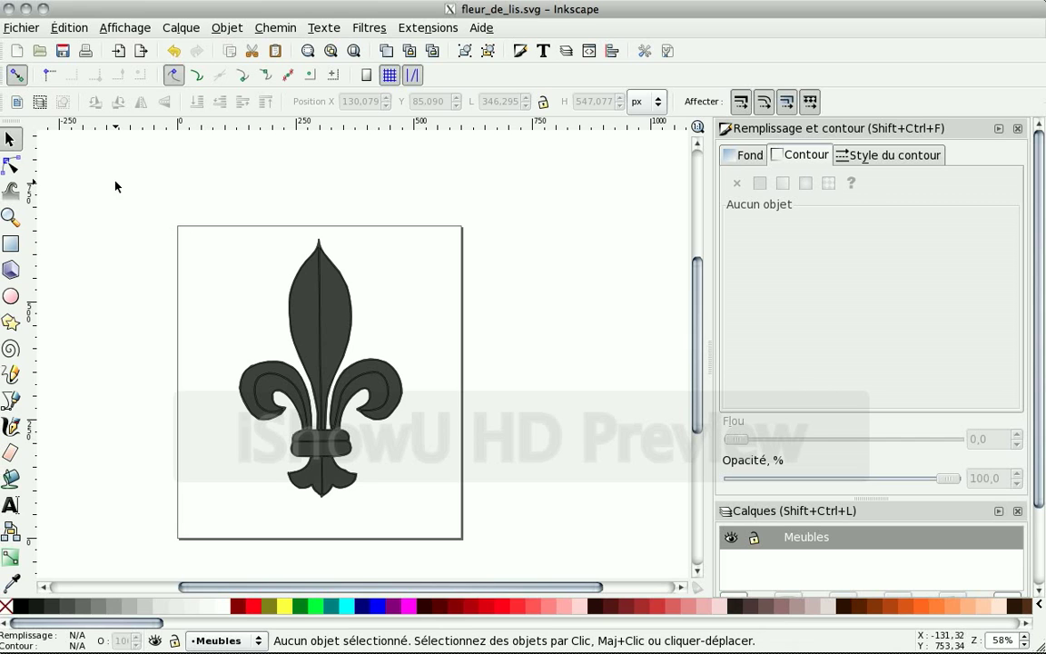
# - Save the document as a new Inkscape SVG named fleur_de_lis_isolee.svg in the tutoriel folder
pyautogui.click(20, 27)
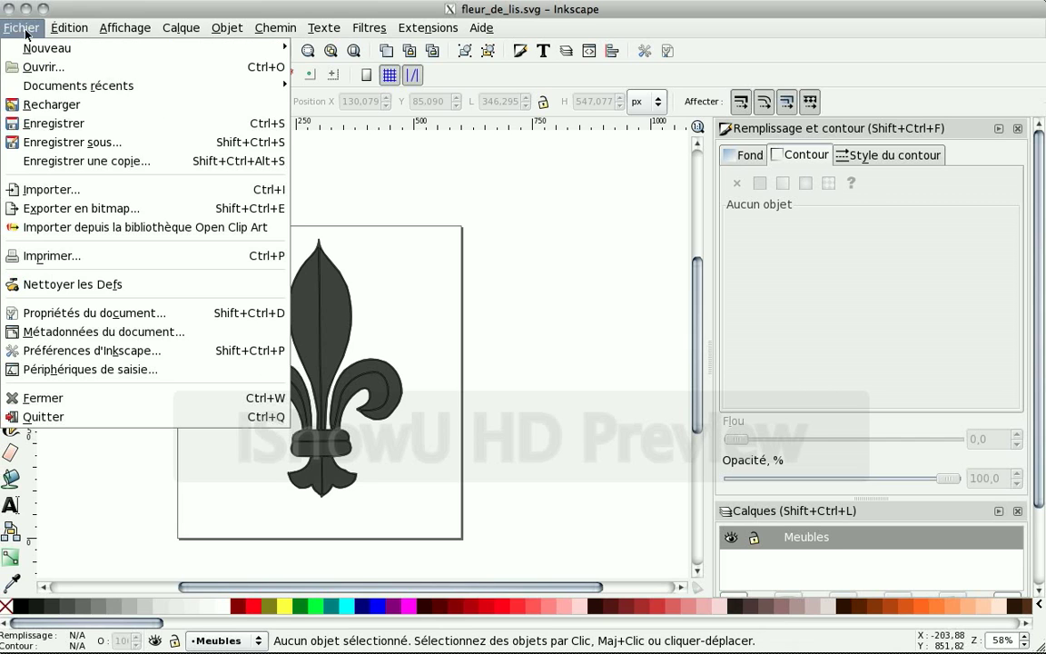
pyautogui.click(73, 142)
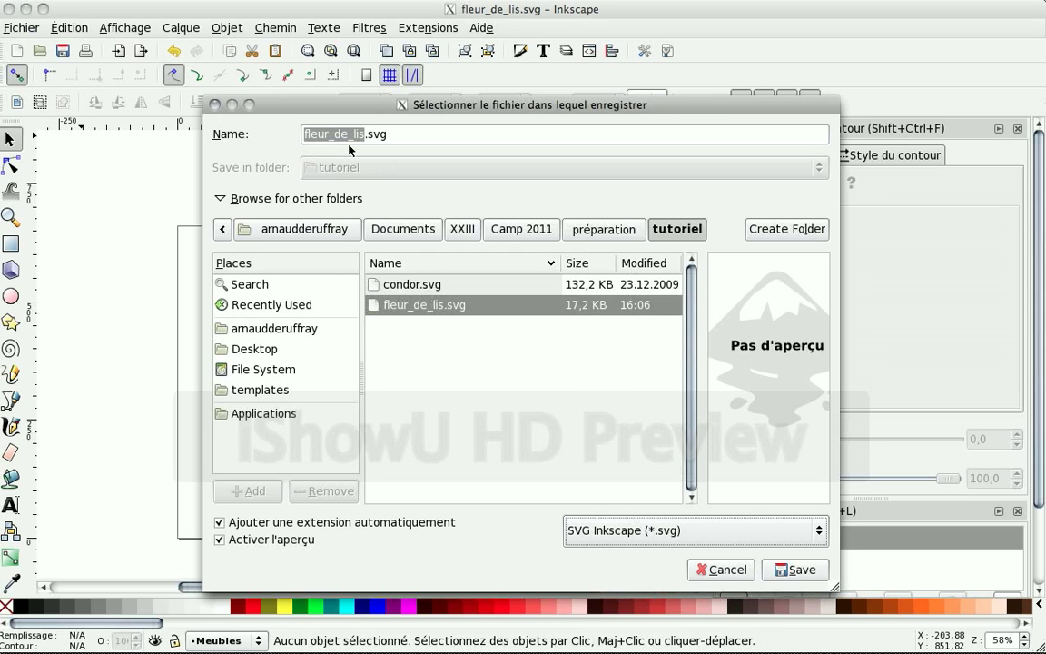
pyautogui.hotkey('shift', 'Tab')
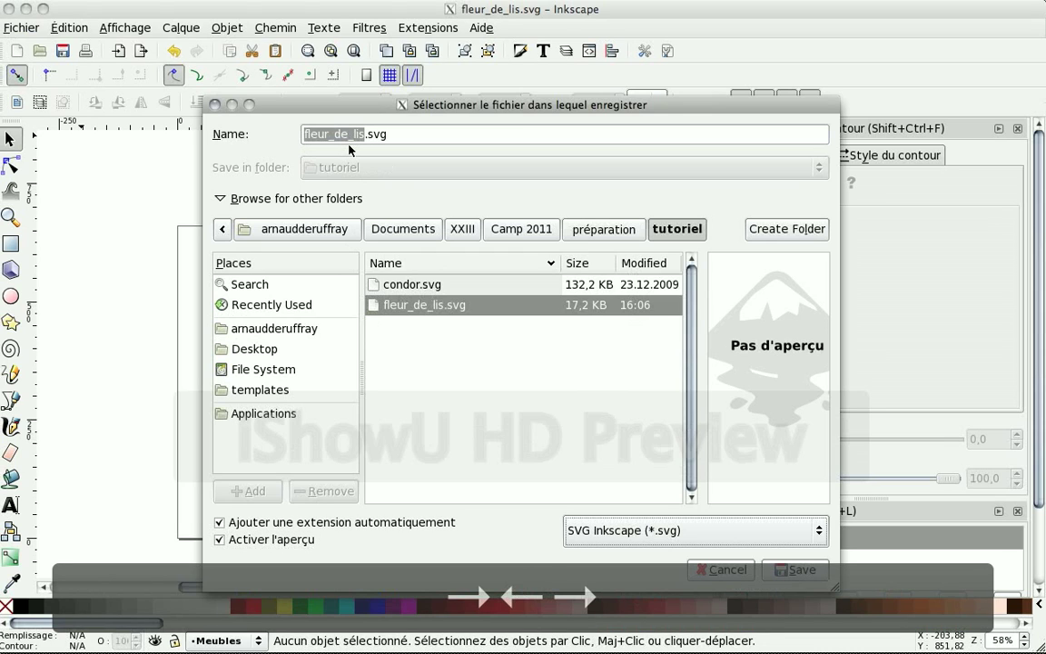
pyautogui.click(360, 134)
pyautogui.press('Right')
pyautogui.write('_')
pyautogui.write('isolee')
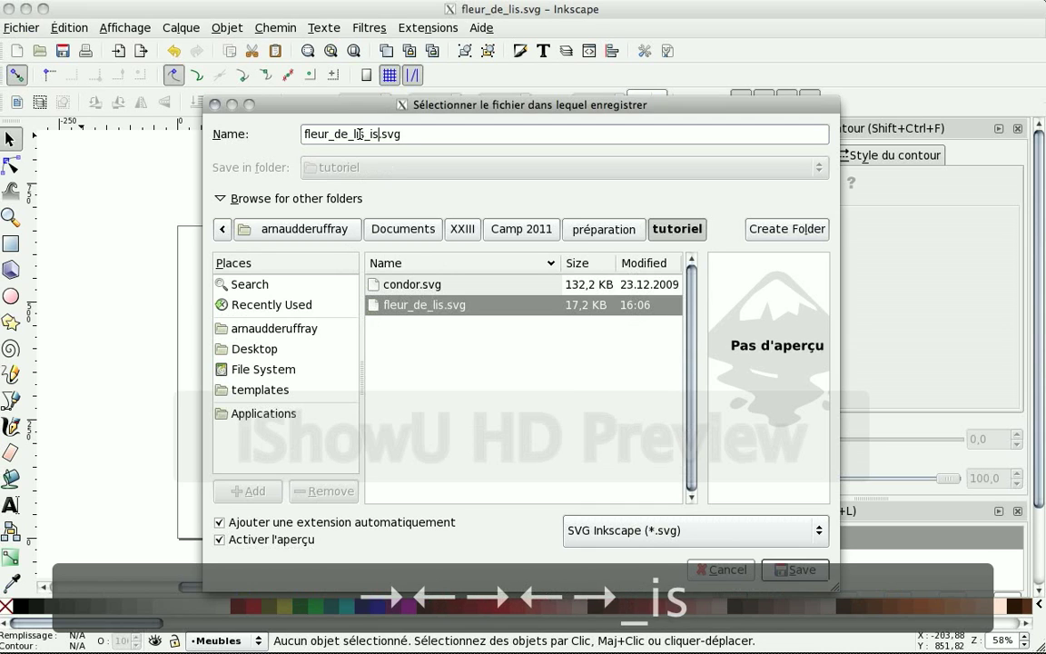
pyautogui.press('Return')
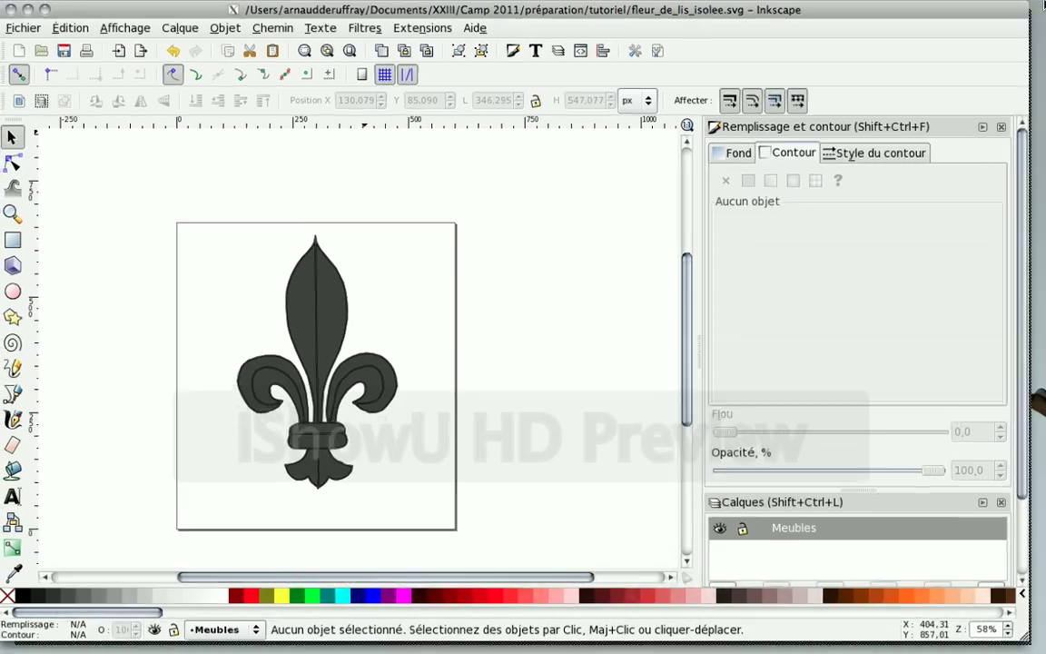
# - Switch to the tutoriel folder in Finder and preview fleur_de_lis.svg and fleur_de_lis_isolee.svg
pyautogui.press('F9')
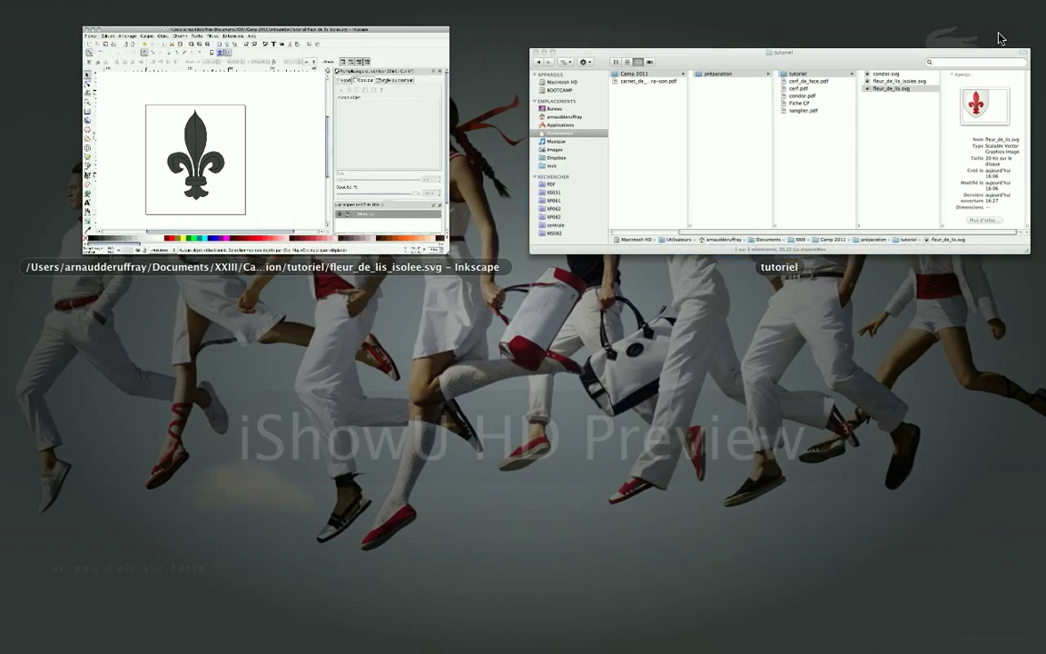
pyautogui.click(846, 128)
pyautogui.press('space')
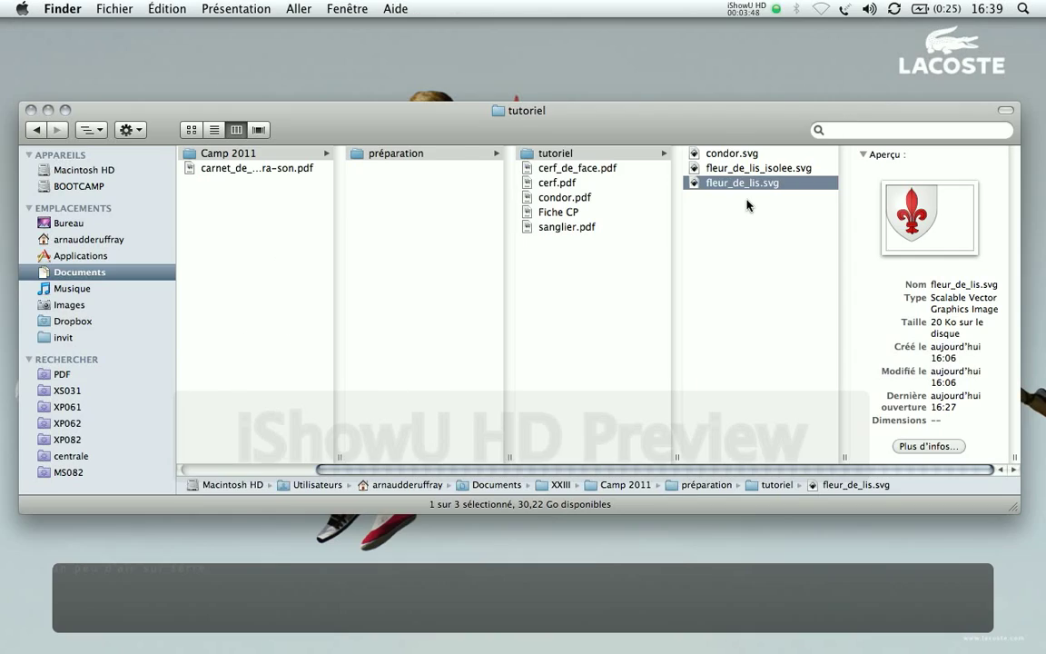
pyautogui.press('space')
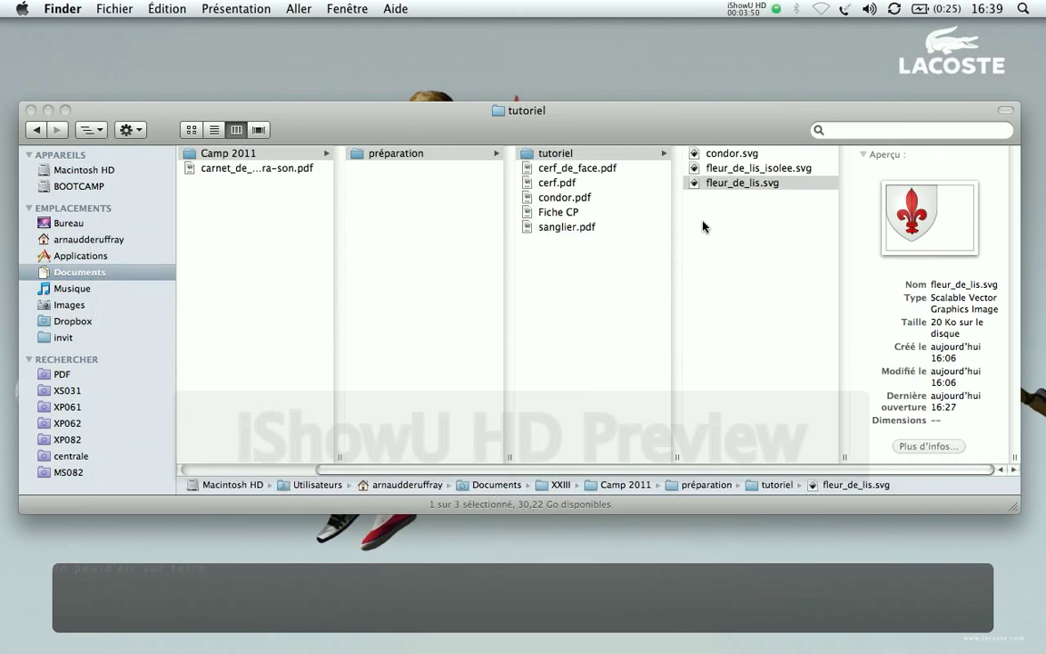
pyautogui.click(712, 168)
pyautogui.press('space')
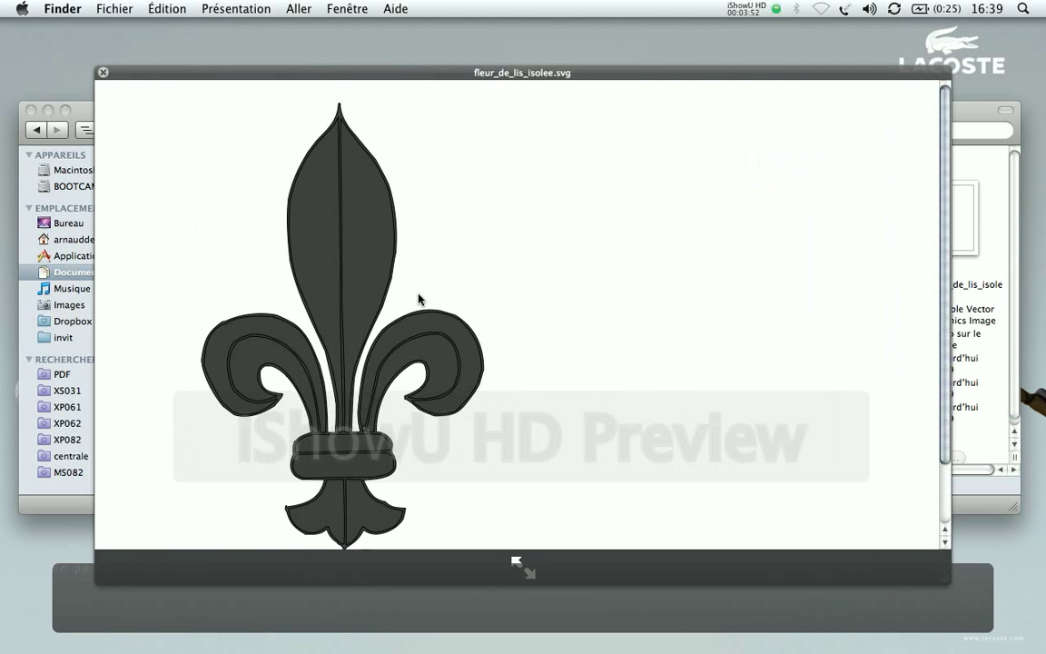
pyautogui.press('space')
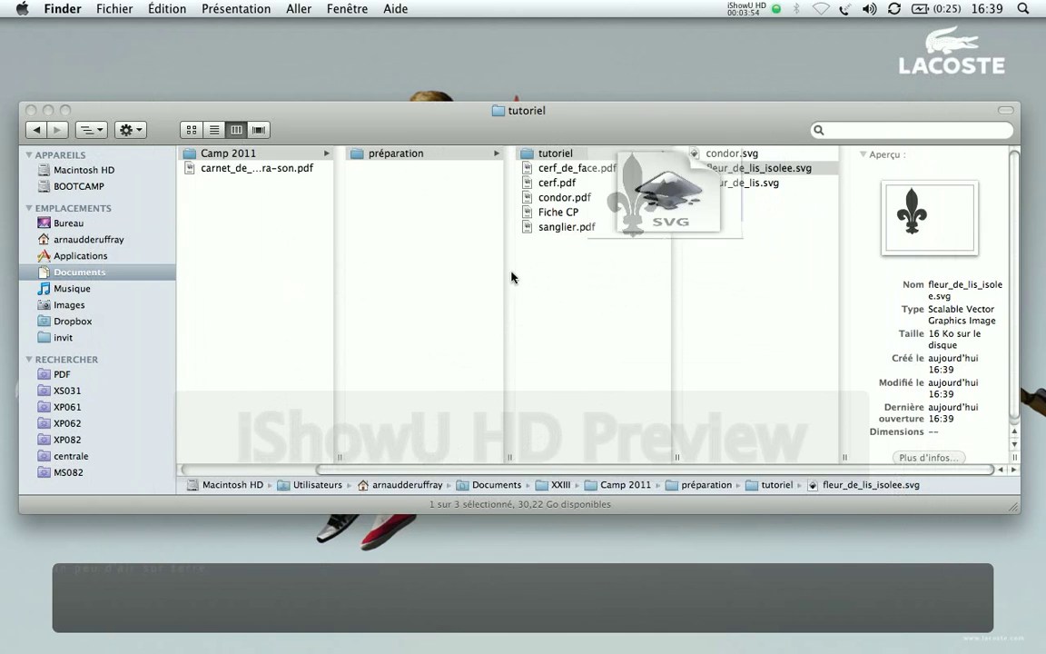
# - Open condor.svg from the tutoriel folder in Inkscape and enlarge its window to fill the screen
pyautogui.doubleClick(732, 154)
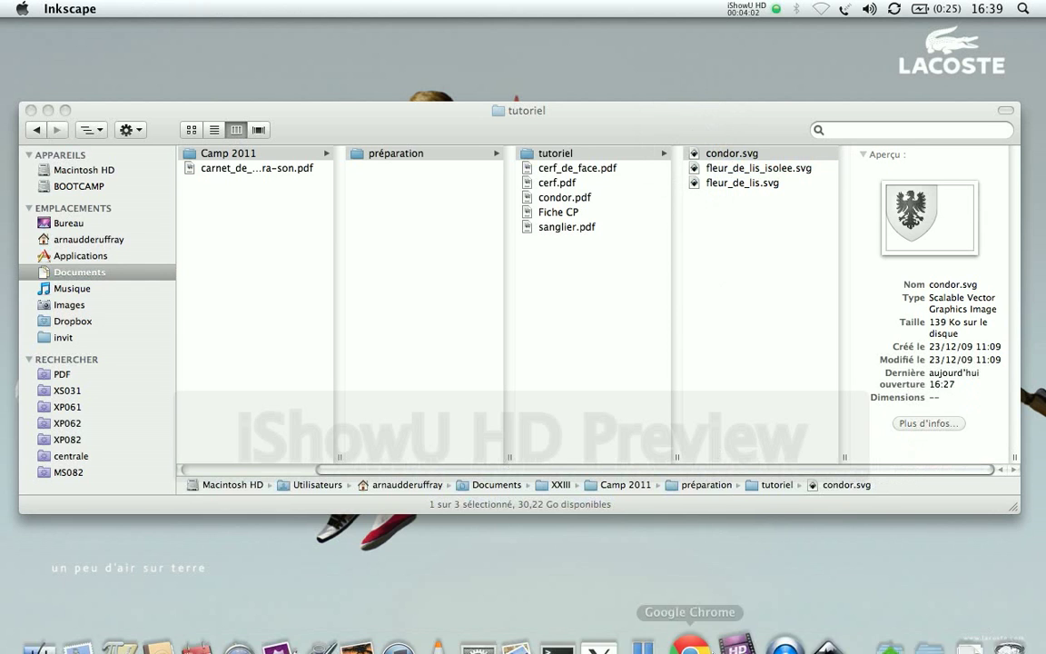
pyautogui.click(815, 635)
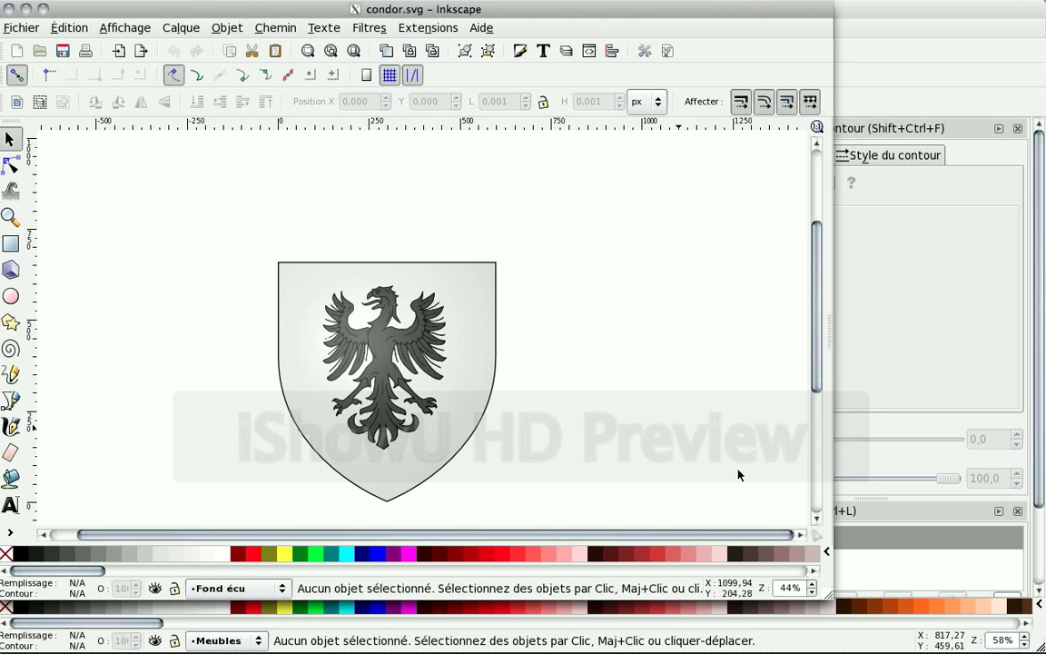
pyautogui.moveTo(828, 595); pyautogui.dragTo(963, 629)
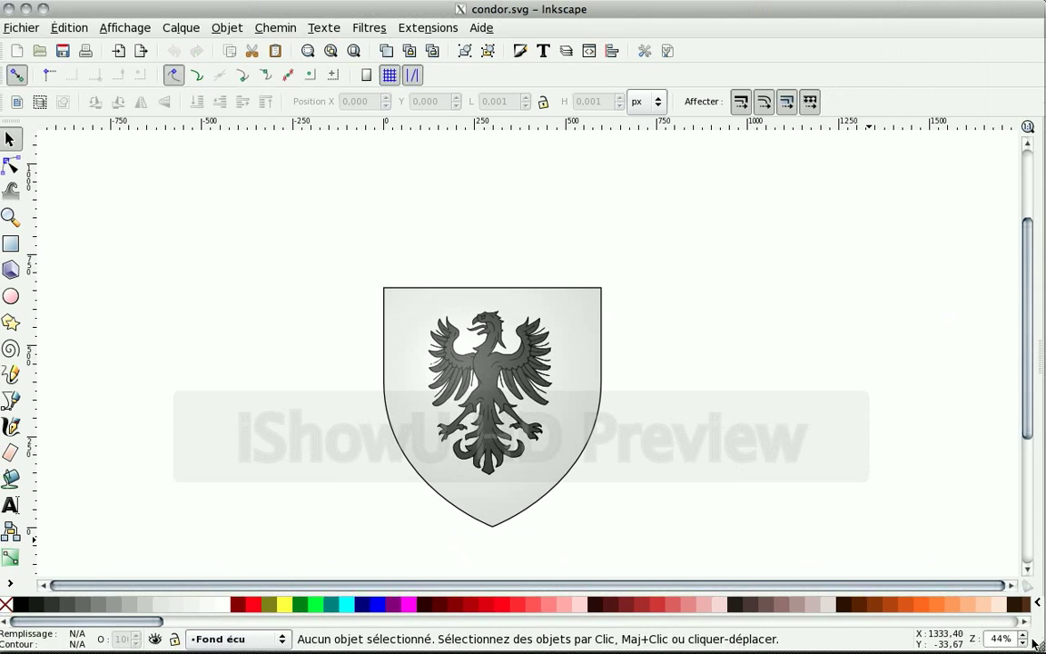
pyautogui.scroll(-6, 822, 445)
pyautogui.hscroll(2, 822, 445)
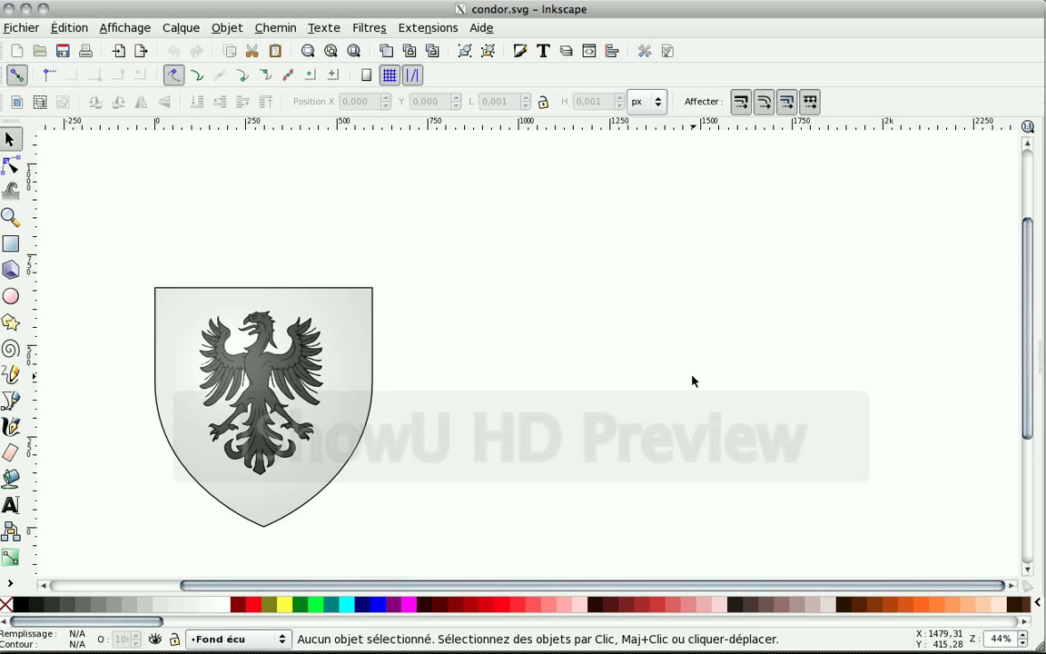
# - Show the condor document's full layer list and unlock the Meubles, Reflet final and Contour final layers
pyautogui.press('ctrl')
pyautogui.hotkey('ctrl', 'shift', 'l')
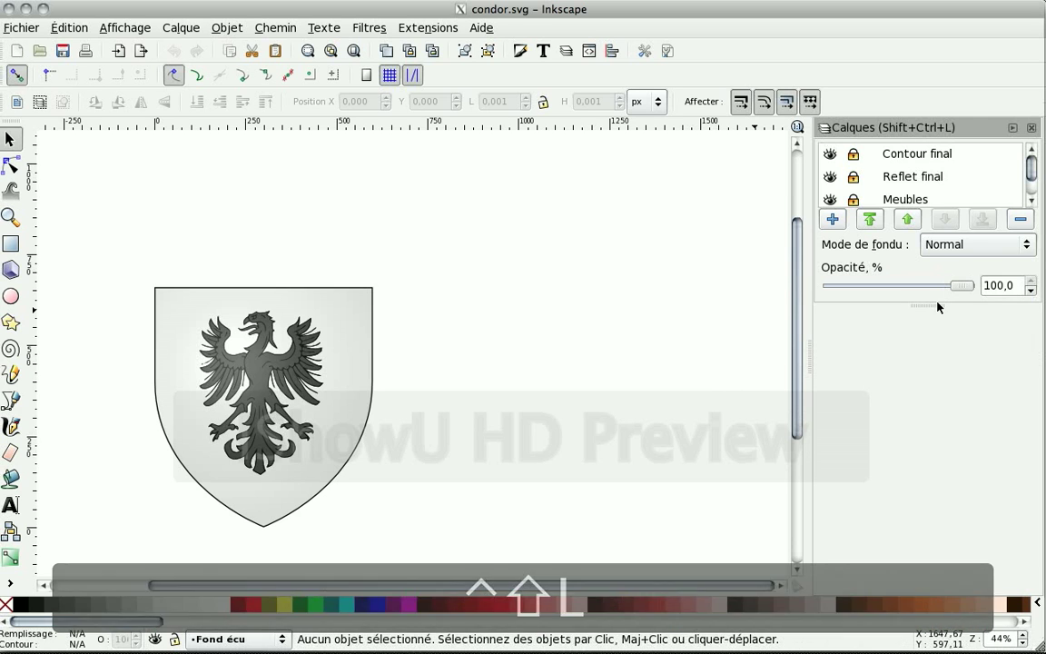
pyautogui.moveTo(928, 305); pyautogui.dragTo(927, 401)
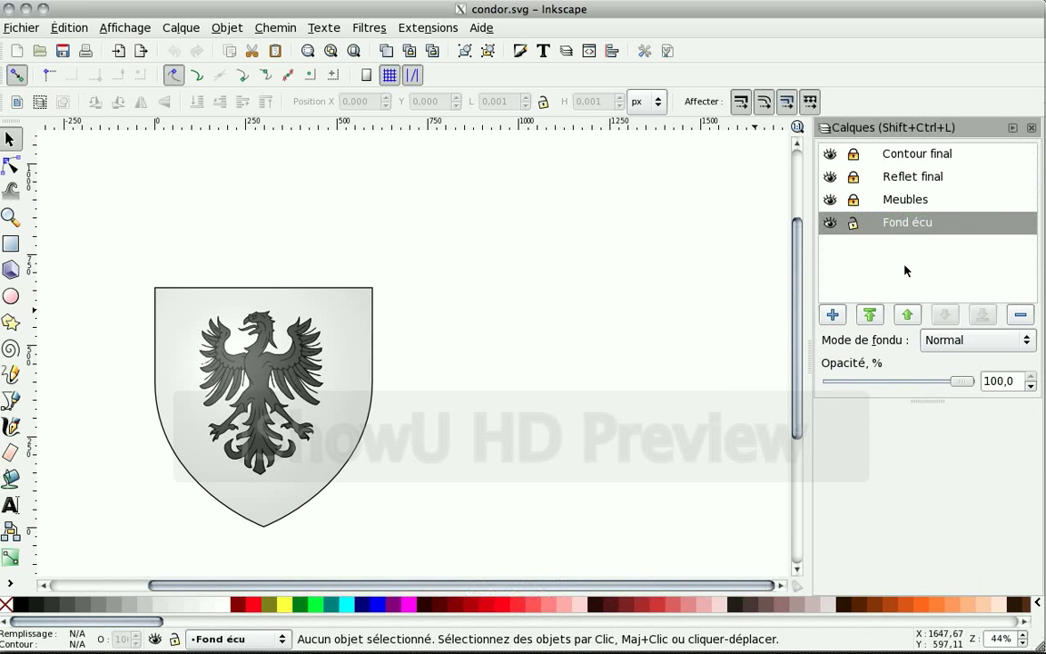
pyautogui.click(854, 200)
pyautogui.click(854, 177)
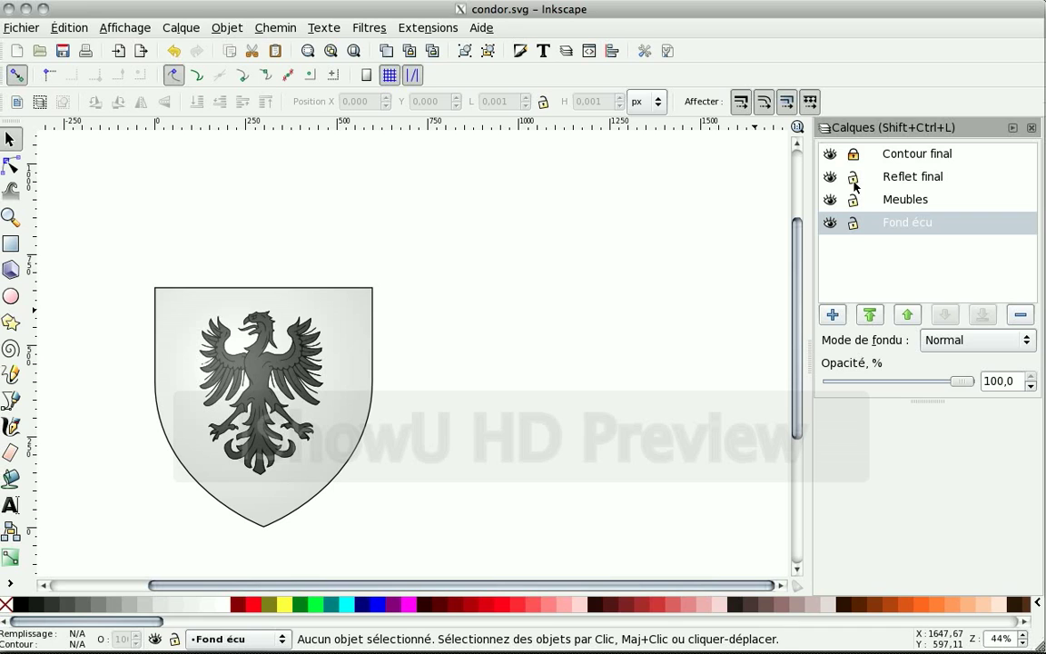
pyautogui.click(854, 155)
# - Hide the Contour final, Reflet final and Fond écu layers so that only Meubles stays visible
pyautogui.click(831, 156)
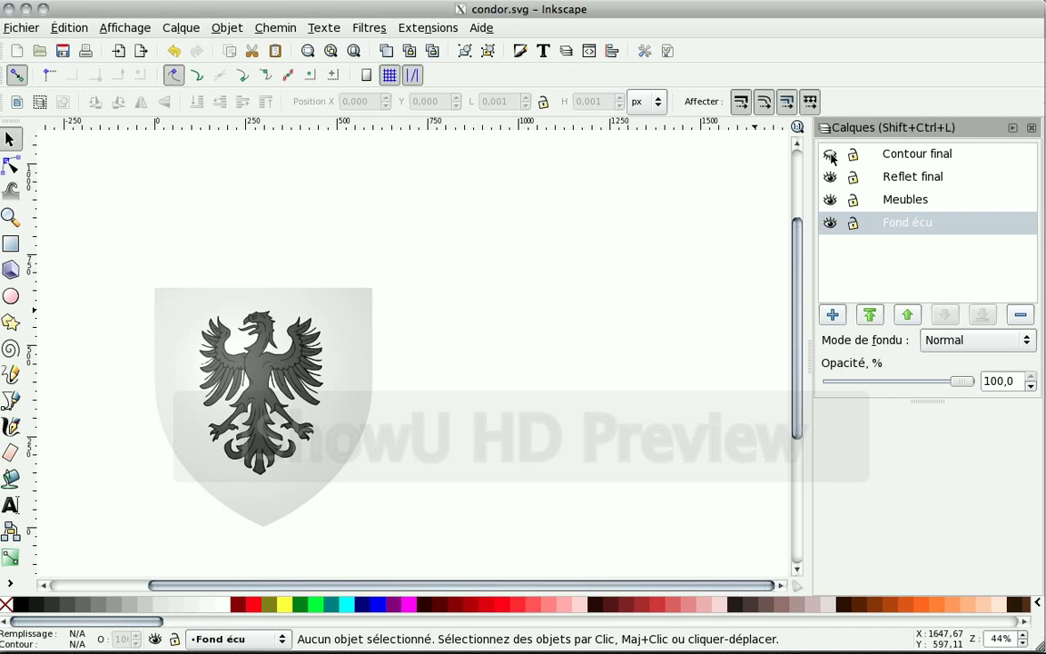
pyautogui.click(829, 178)
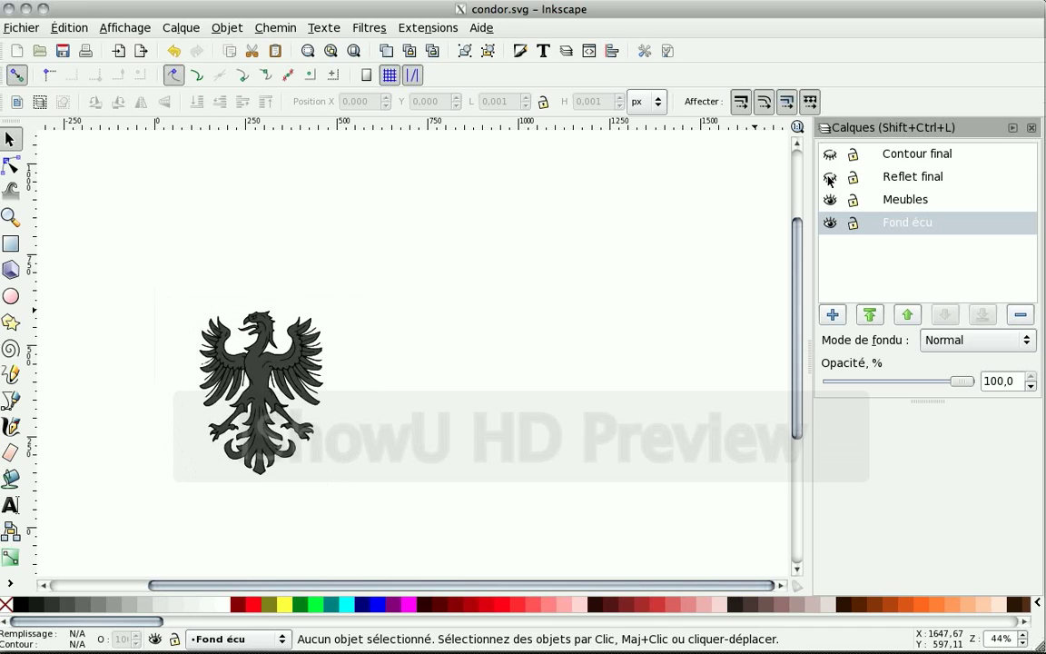
pyautogui.click(829, 223)
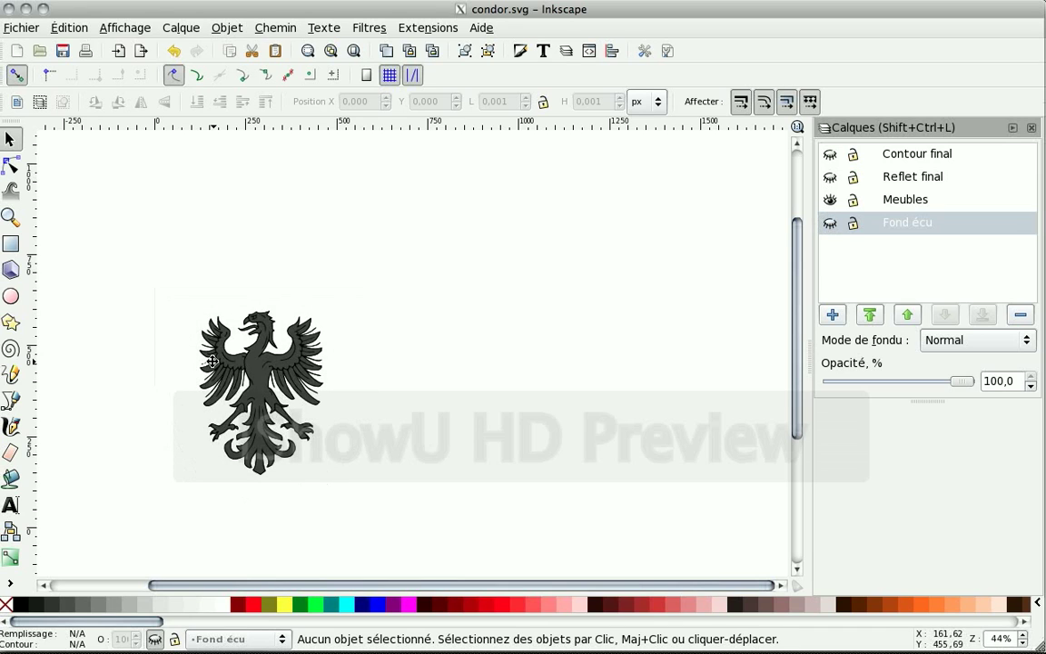
# - Select the condor group and scale it down proportionally to about 275 × 364 px, keeping its lower-left corner fixed
pyautogui.hscroll(-2, 250, 354)
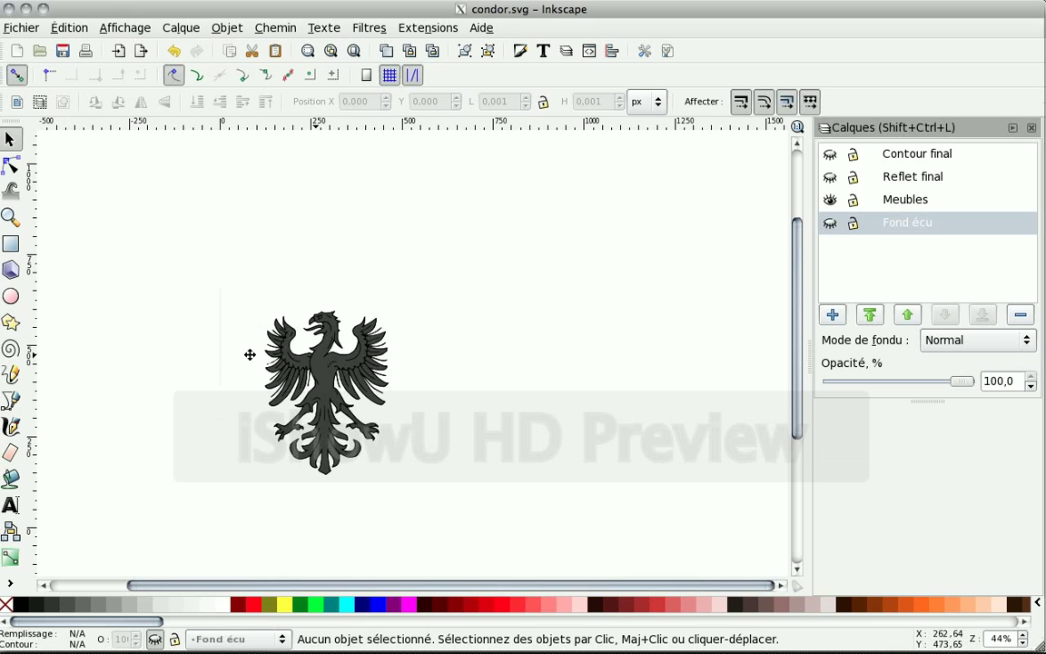
pyautogui.hscroll(-4, 250, 354)
pyautogui.scroll(-2, 249, 354)
pyautogui.click(451, 310)
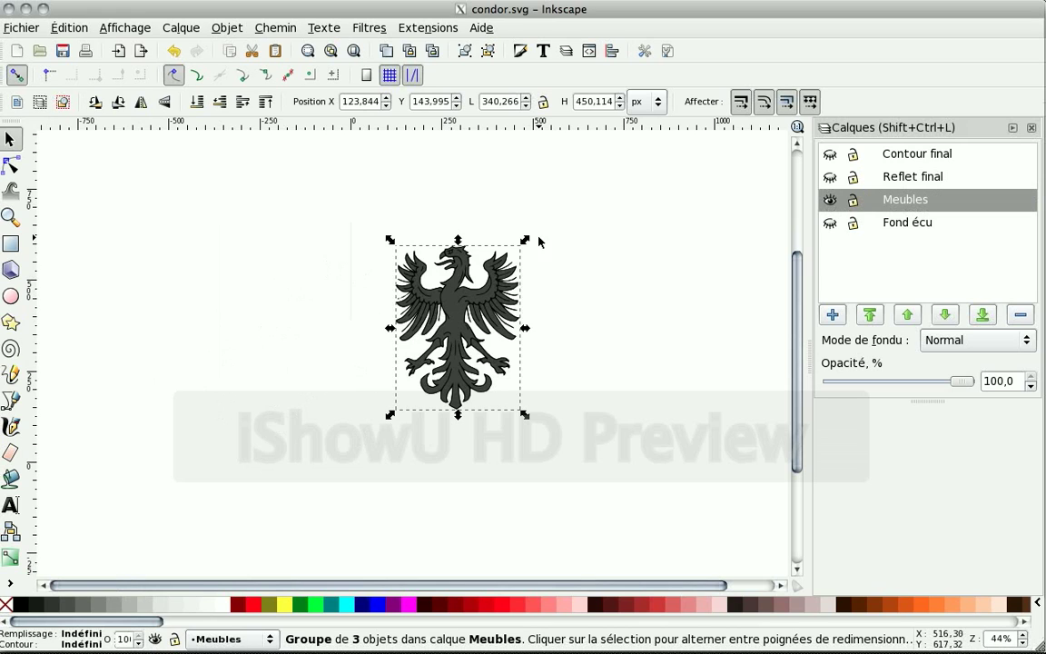
pyautogui.moveTo(526, 240); pyautogui.dragTo(503, 272)
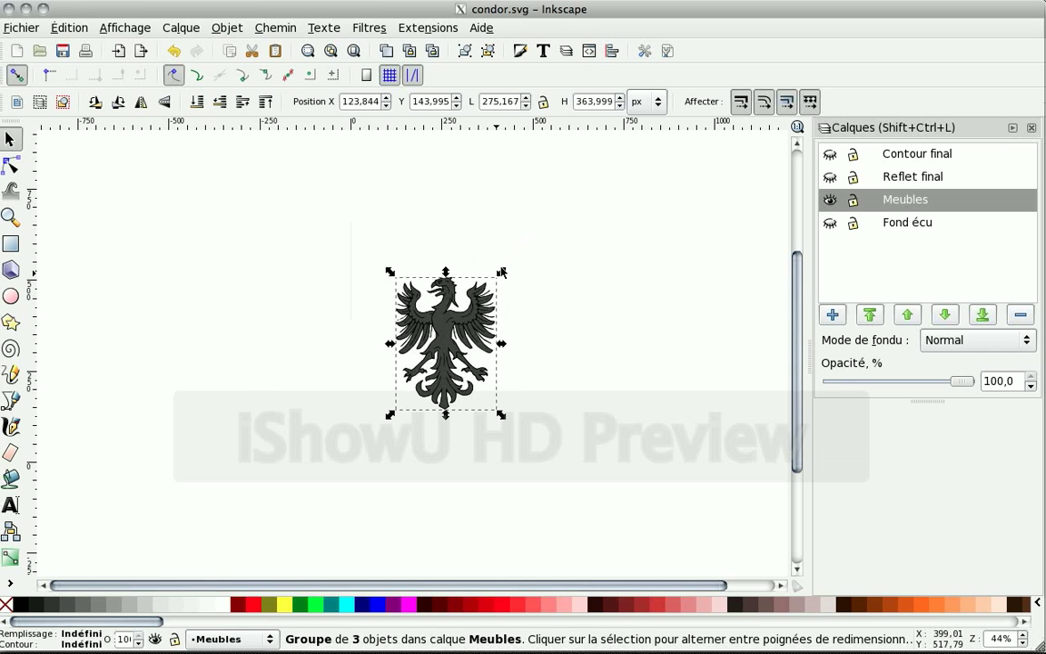
# - Import fleur_de_lis_isolee.svg from Documents/XXIII/Camp 2011/préparation/tutoriel into the condor document
pyautogui.hotkey('ctrl', 'i')
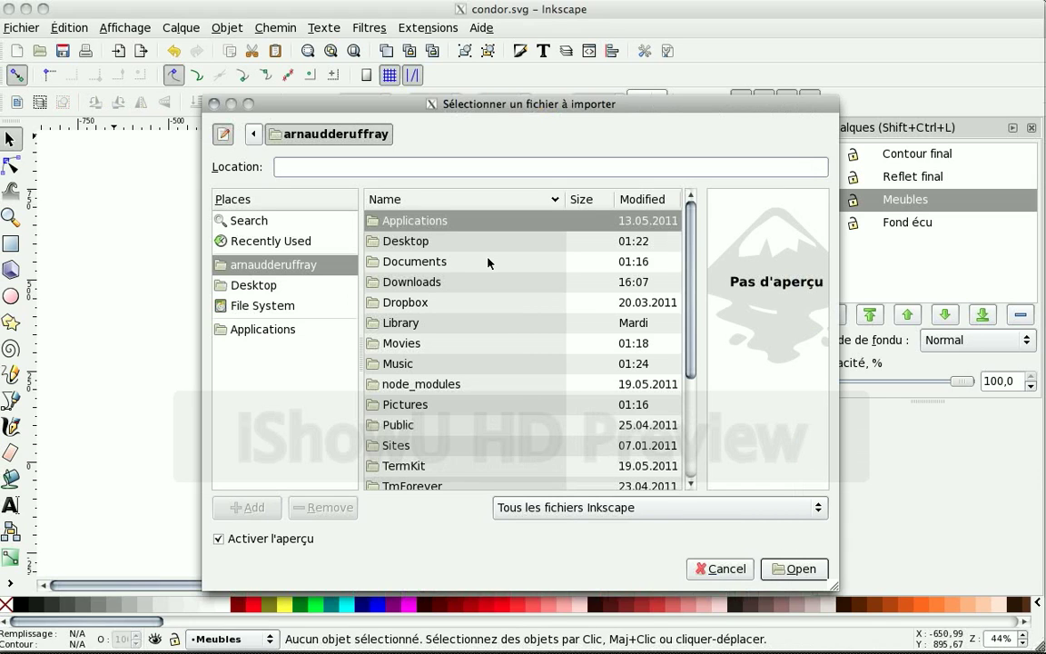
pyautogui.scroll(-3, 488, 262)
pyautogui.scroll(3, 436, 264)
pyautogui.doubleClick(416, 261)
pyautogui.doubleClick(374, 445)
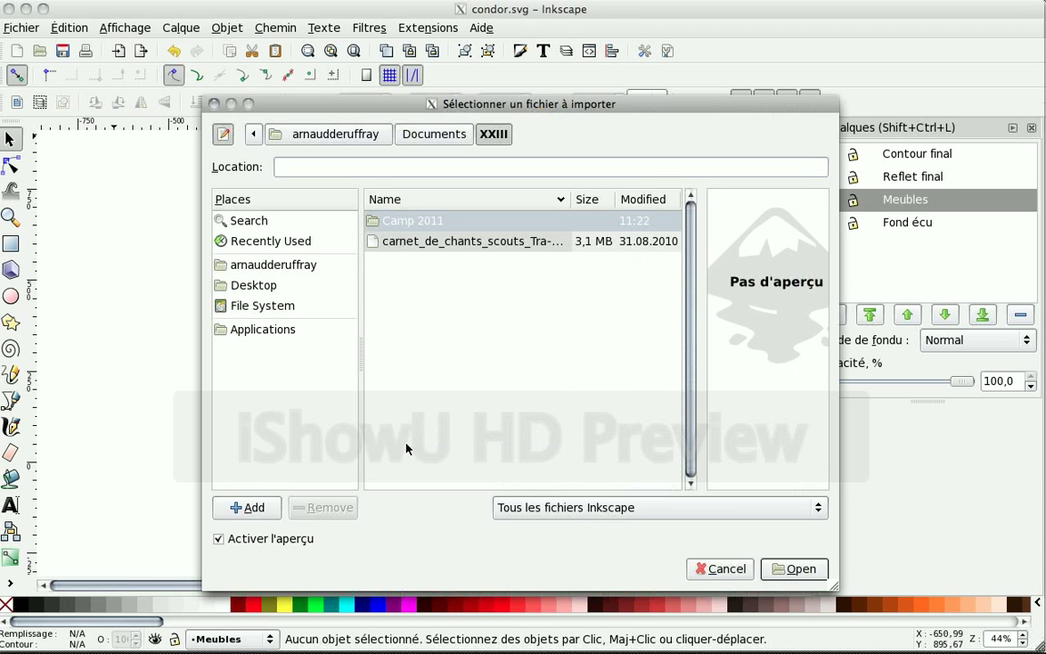
pyautogui.doubleClick(413, 222)
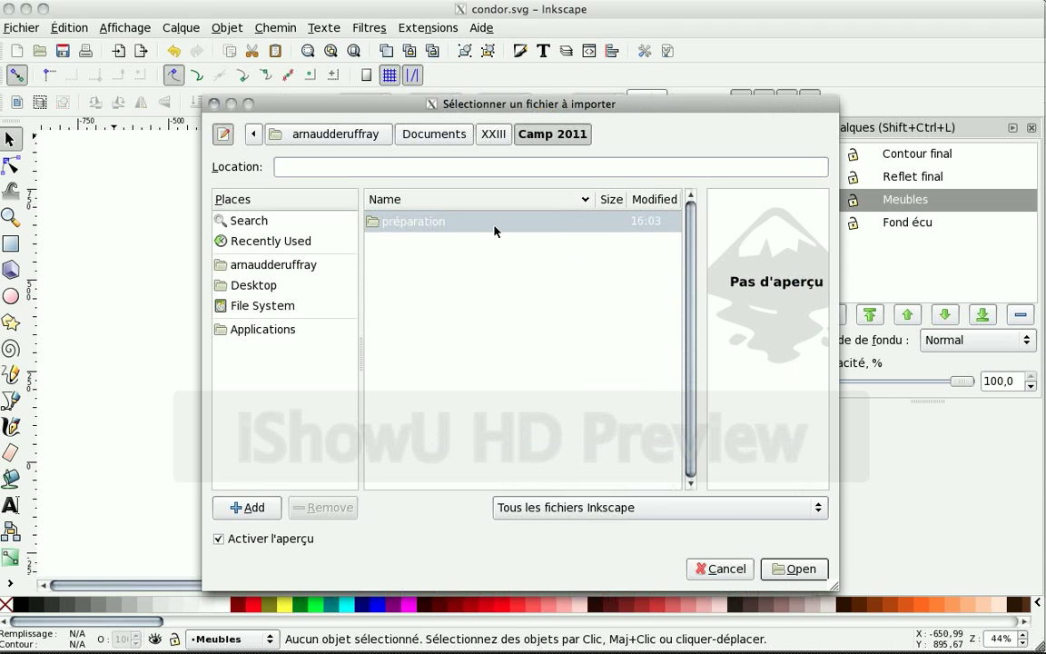
pyautogui.doubleClick(495, 227)
pyautogui.doubleClick(445, 221)
pyautogui.click(446, 221)
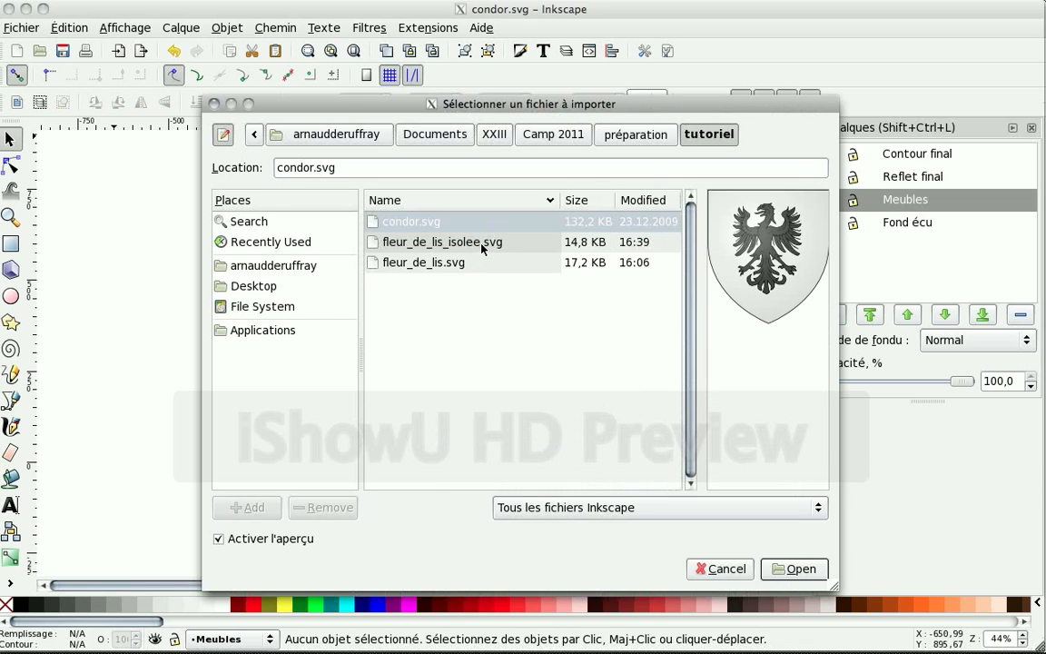
pyautogui.click(482, 245)
pyautogui.doubleClick(482, 246)
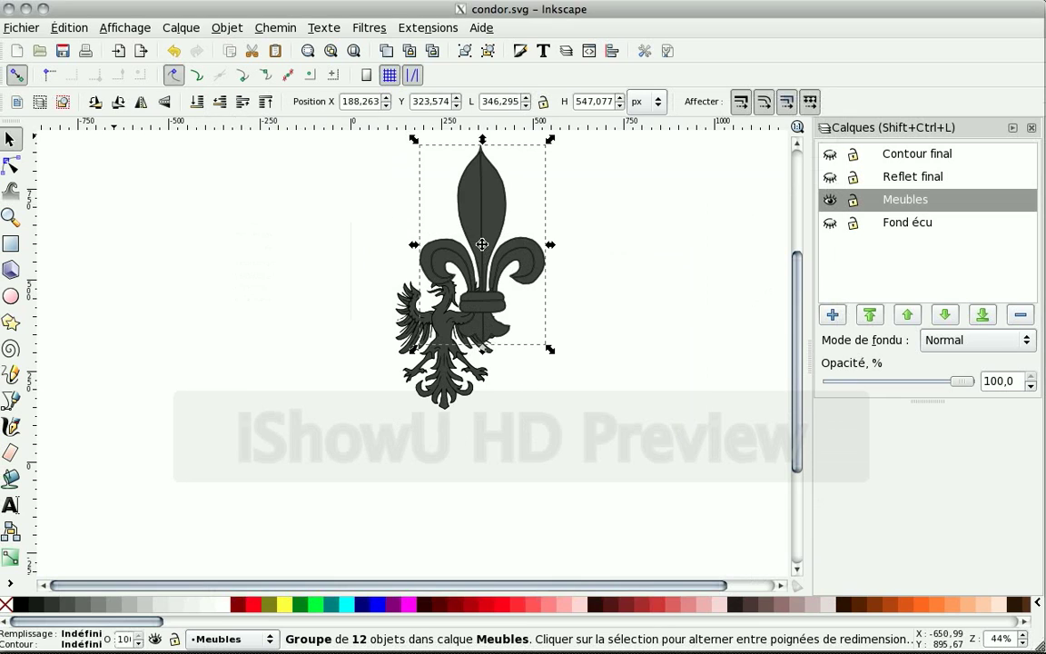
# - Move the imported fleur-de-lis to the left of the condor and scale it down proportionally to about 102 × 161 px
pyautogui.moveTo(478, 205); pyautogui.dragTo(315, 229)
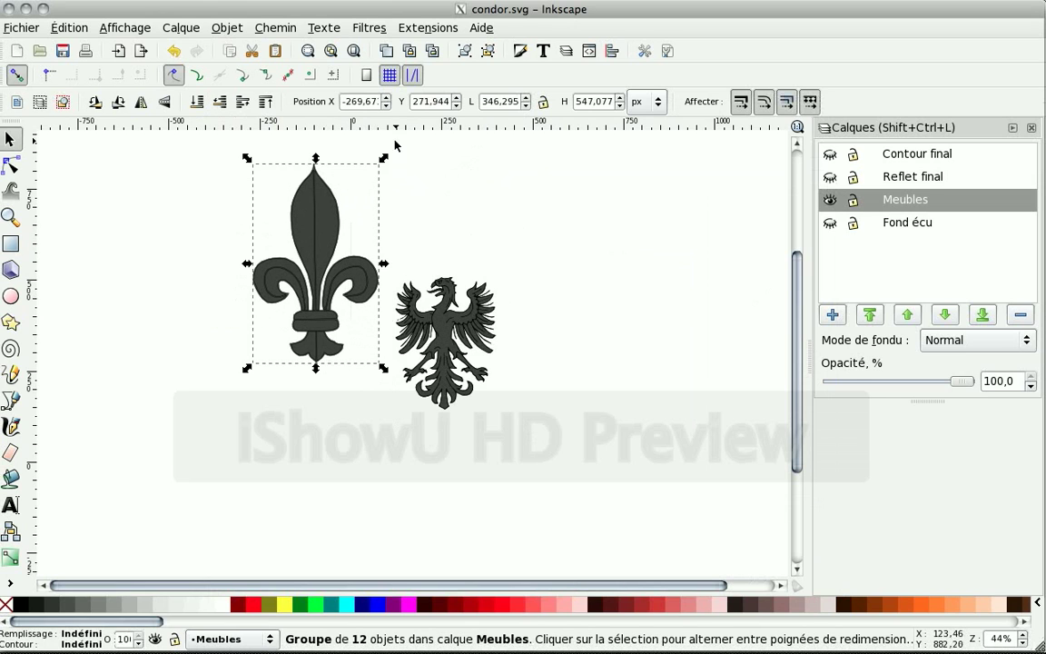
pyautogui.press('ctrl')
pyautogui.moveTo(386, 160); pyautogui.dragTo(302, 279)
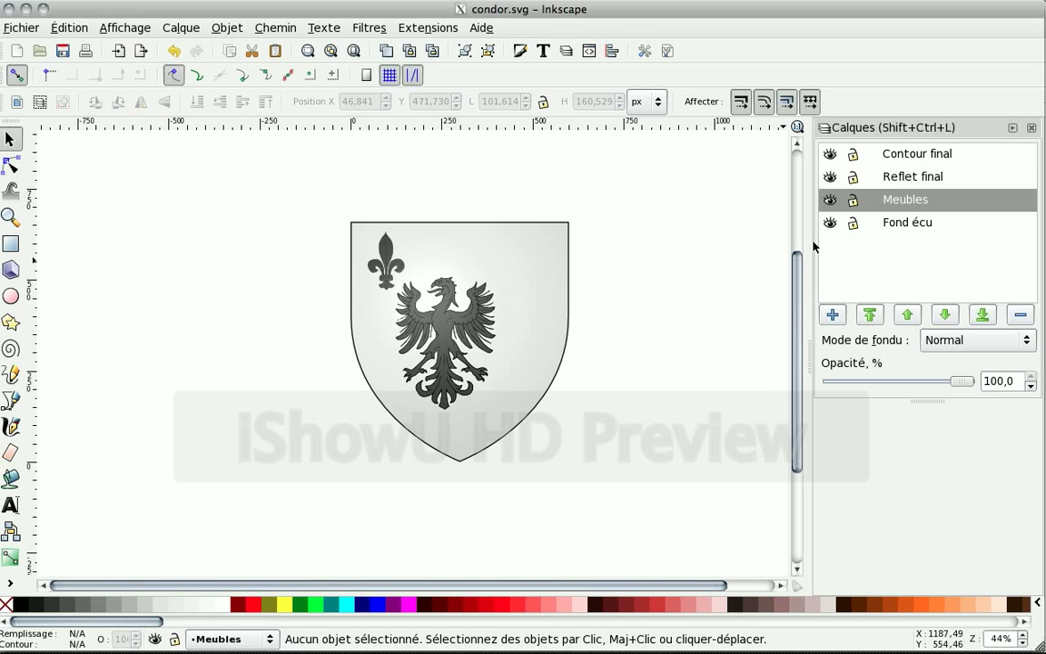
# - Hide the Reflet final and Contour final layers and nudge the condor right by about 28 px to X 151.844
pyautogui.click(830, 176)
pyautogui.click(830, 155)
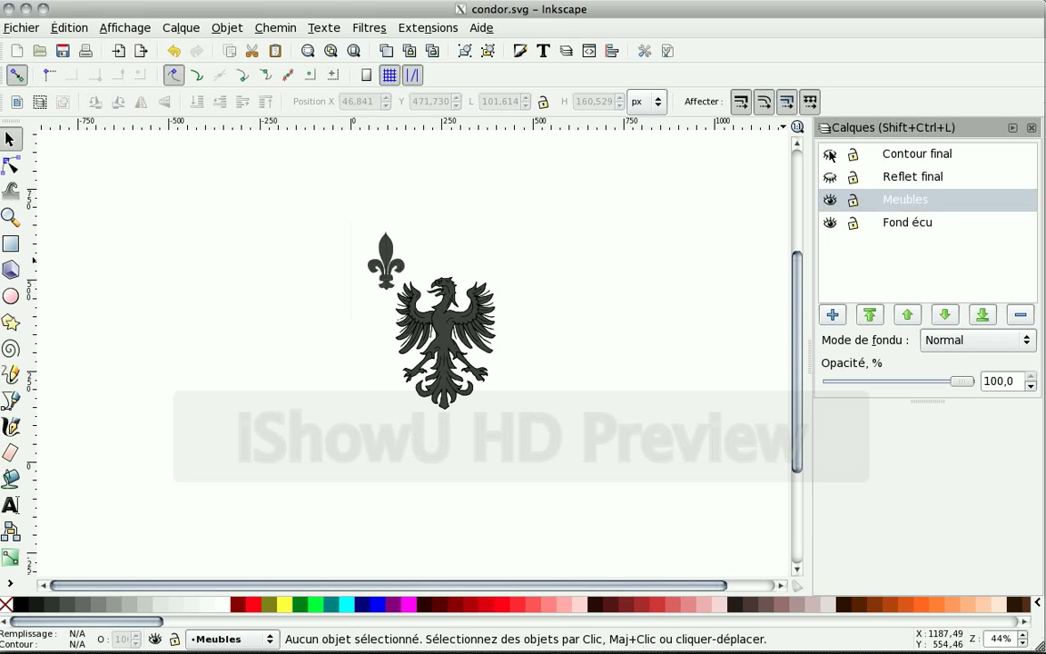
pyautogui.click(467, 316)
pyautogui.press('Right')
pyautogui.press('Right')
pyautogui.press('Right')
pyautogui.press('Right')
pyautogui.press('Right')
pyautogui.press('Right')
pyautogui.press('Right')
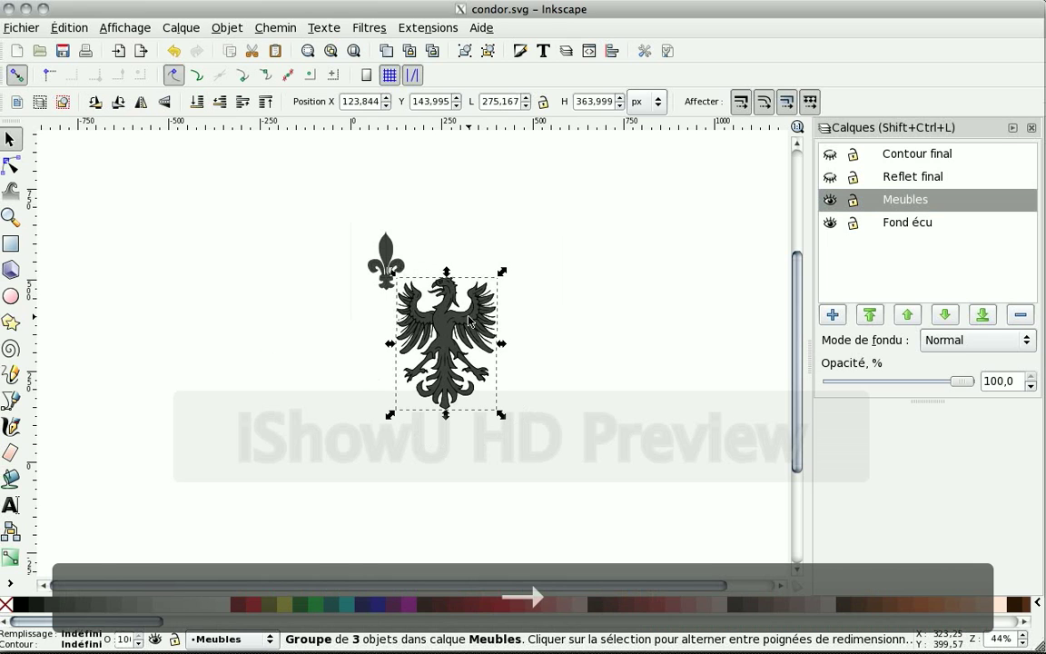
pyautogui.press('Right')
pyautogui.press('Right')
pyautogui.press('Right')
pyautogui.press('Right')
pyautogui.press('Right')
pyautogui.press('Right')
pyautogui.press('Right')
pyautogui.press('Right')
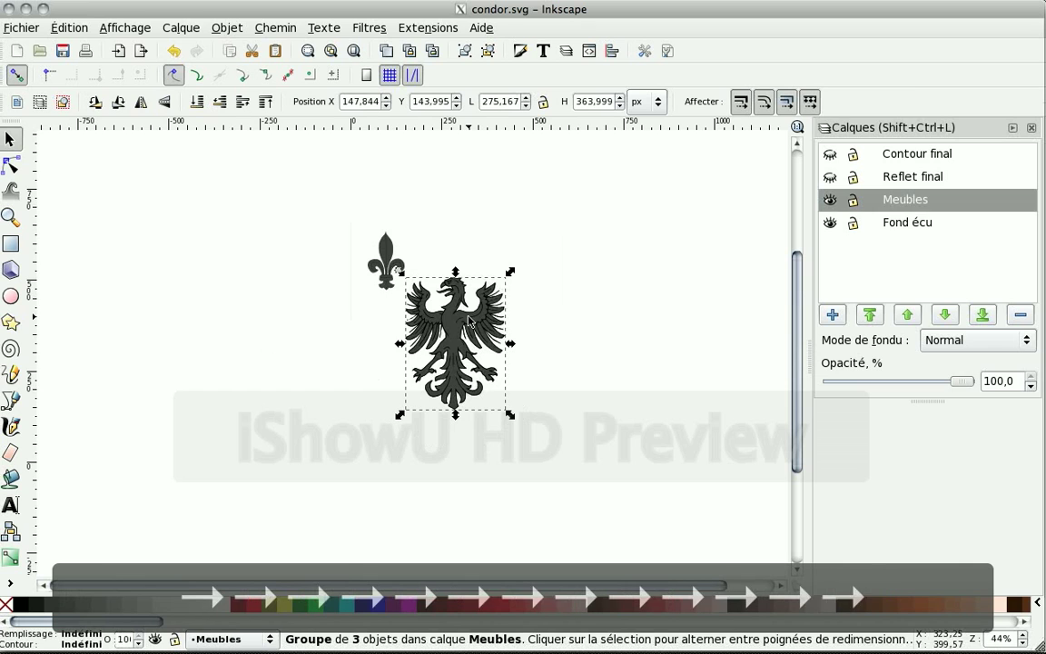
# - Show the Reflet final and Contour final layers again and clear the selection
pyautogui.click(830, 176)
pyautogui.click(829, 154)
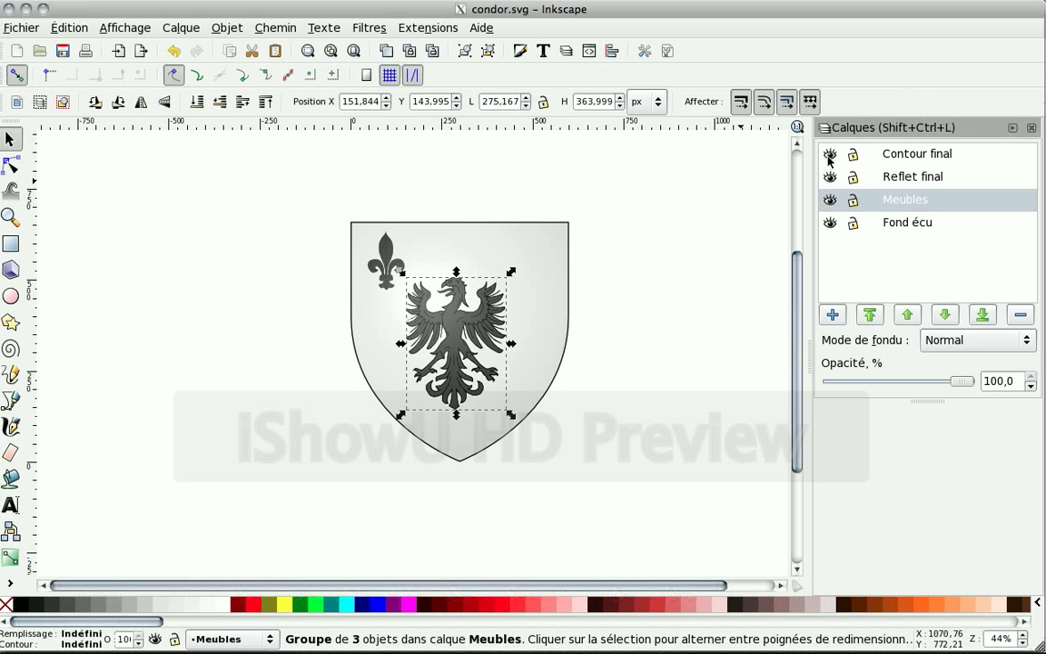
pyautogui.click(636, 385)
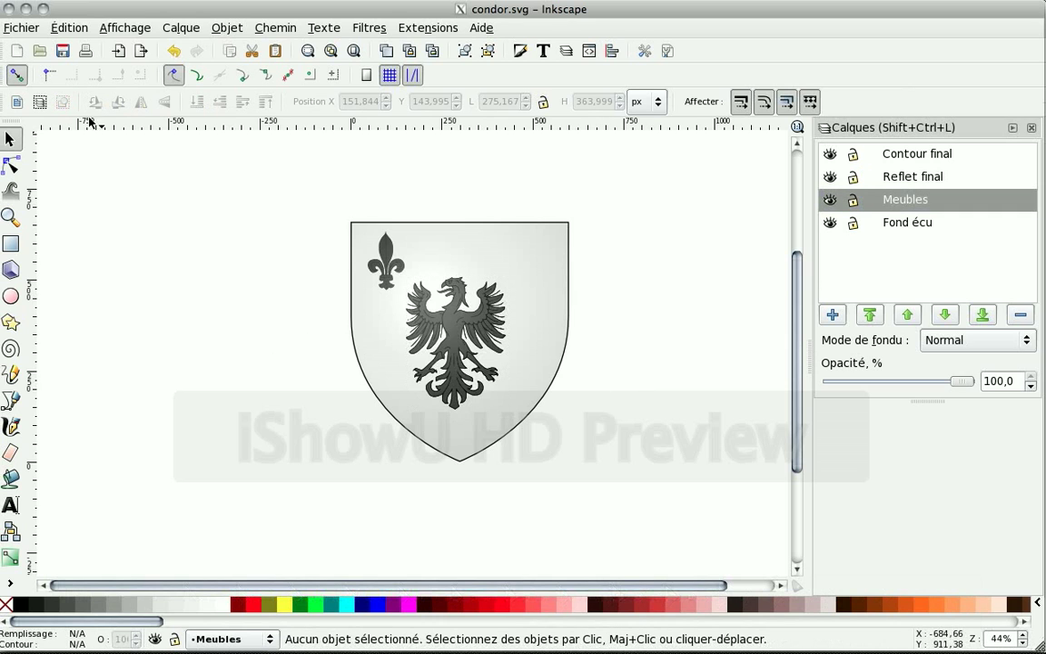
# - Save the document under the new name condor_modifie in Documents/XXIII/Camp 2011/préparation/tutoriel, using the SVG Inkscape format
pyautogui.click(21, 29)
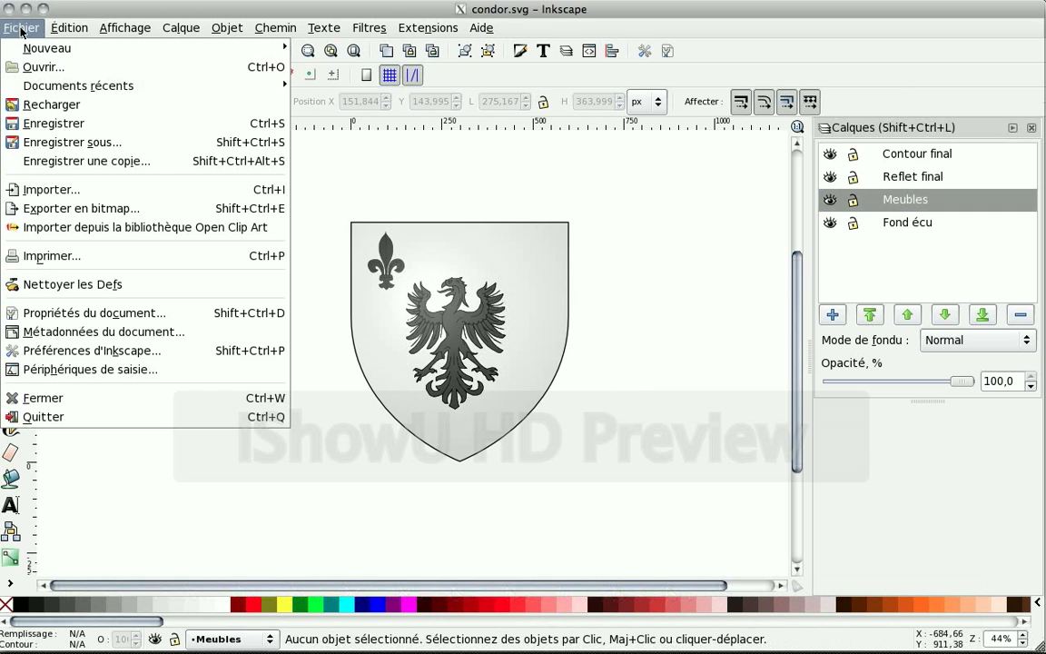
pyautogui.click(60, 141)
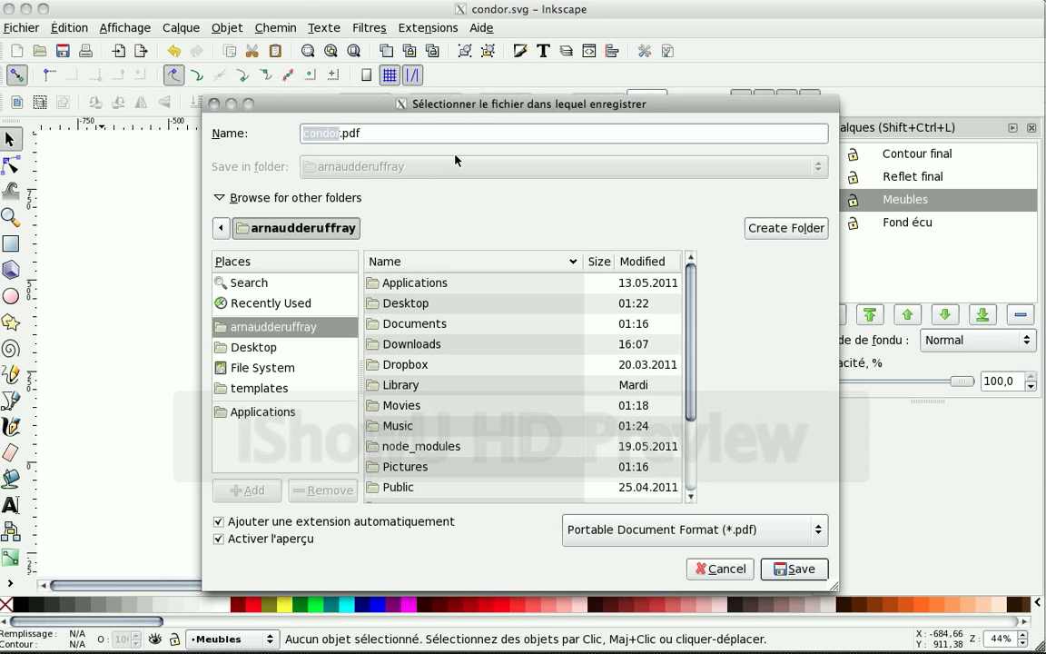
pyautogui.press('Right')
pyautogui.write('_modifie')
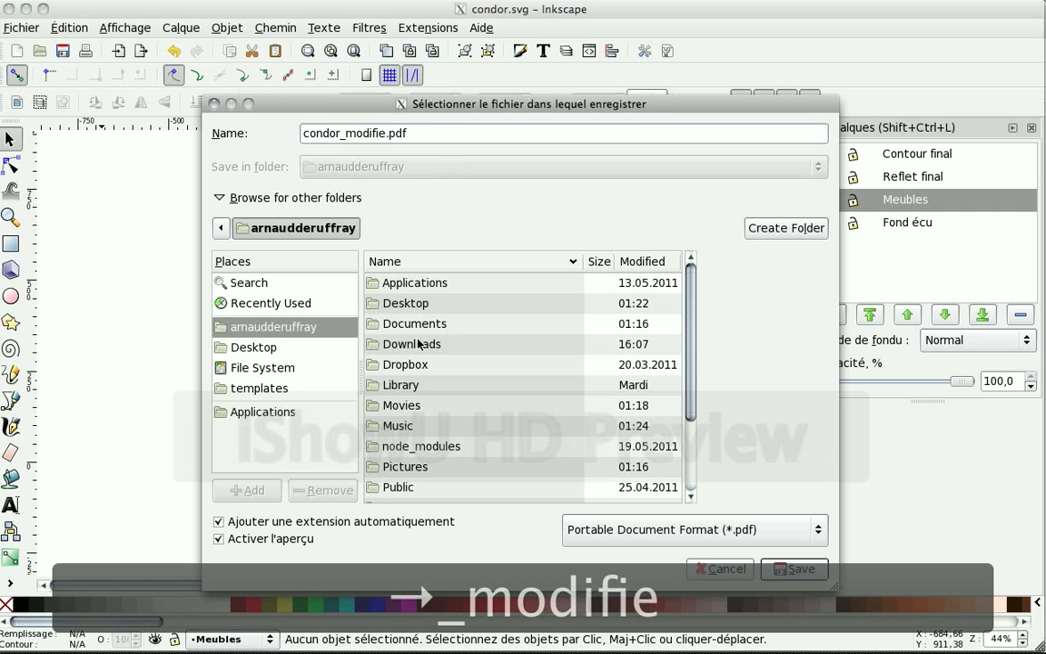
pyautogui.doubleClick(413, 324)
pyautogui.scroll(-2, 429, 361)
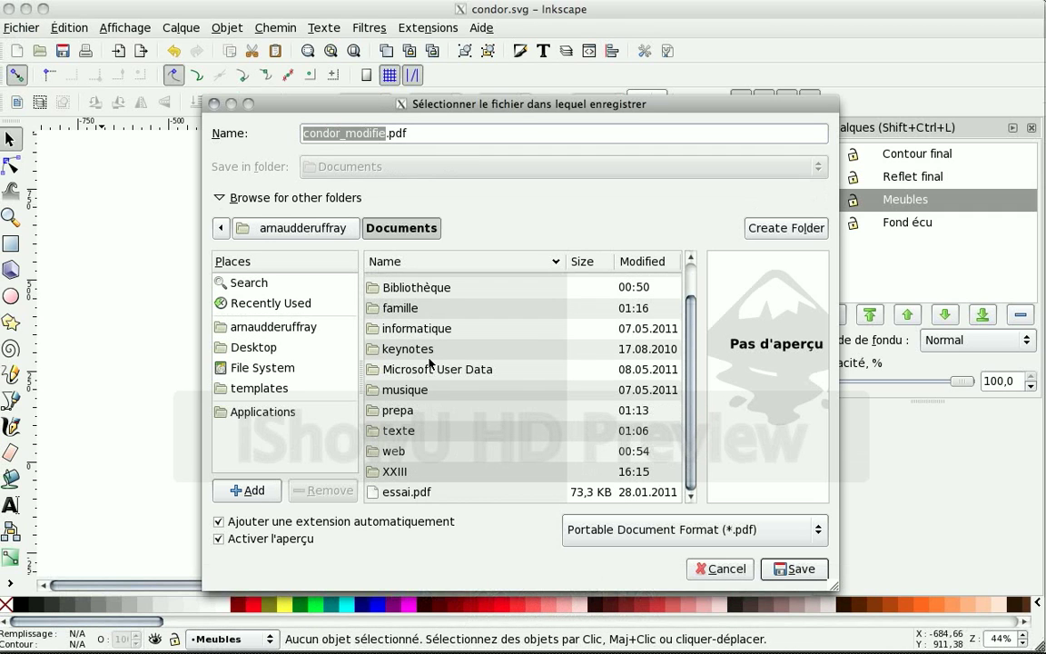
pyautogui.doubleClick(394, 471)
pyautogui.doubleClick(433, 286)
pyautogui.doubleClick(449, 288)
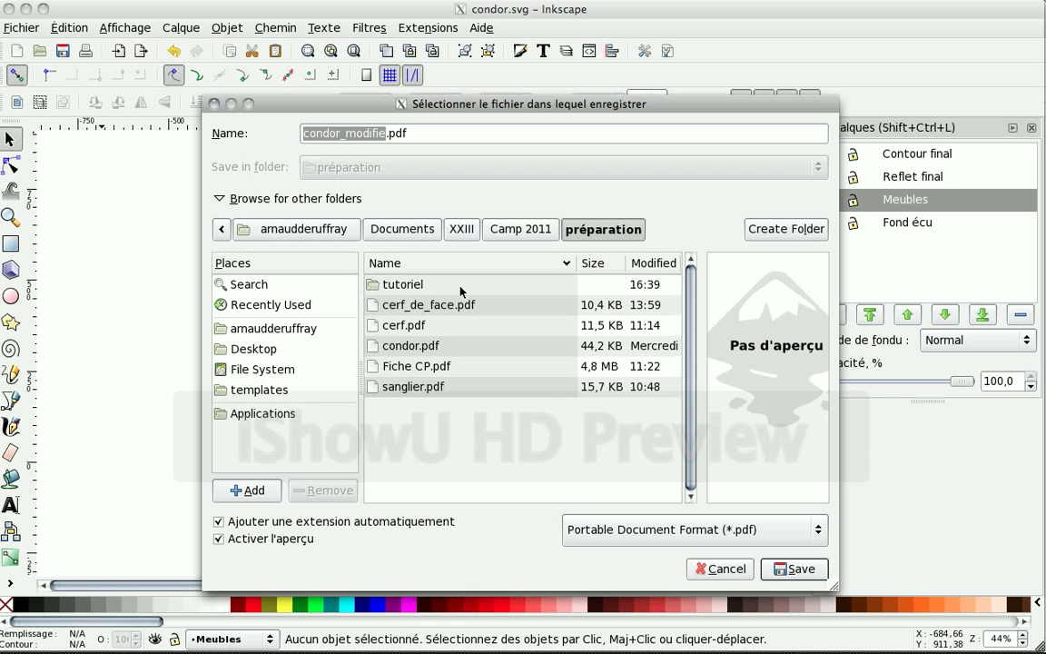
pyautogui.doubleClick(461, 287)
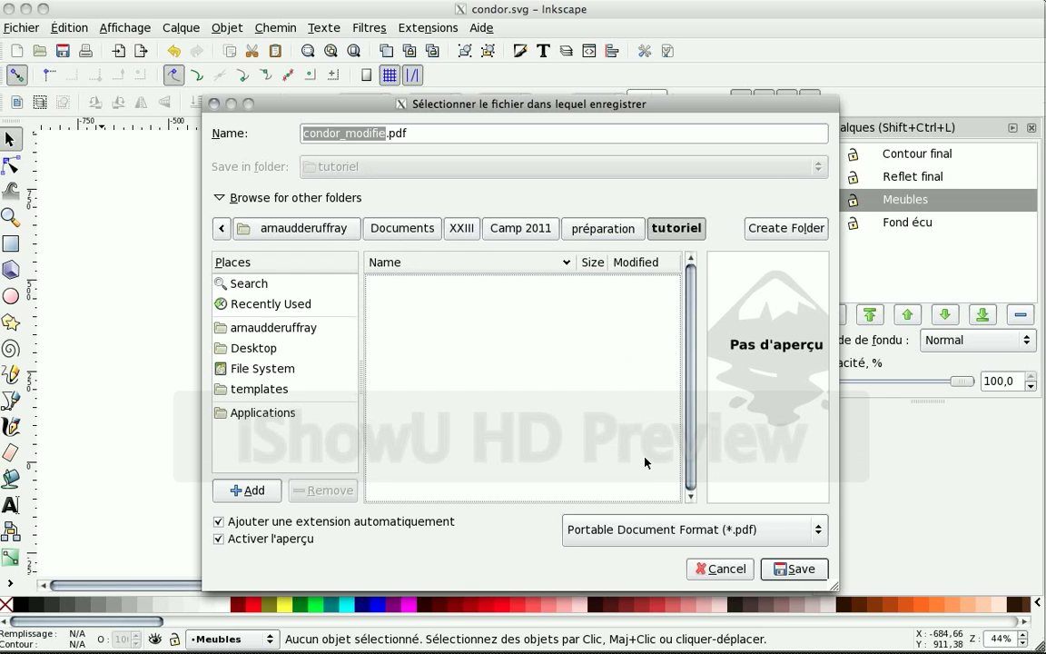
pyautogui.click(686, 540)
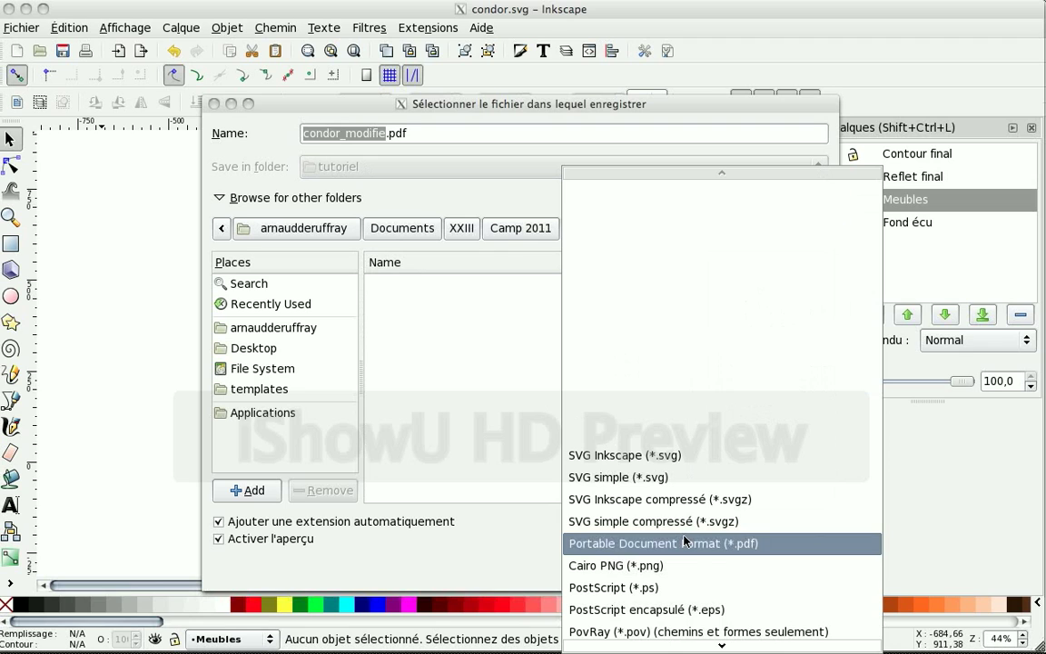
pyautogui.click(636, 457)
pyautogui.click(795, 569)
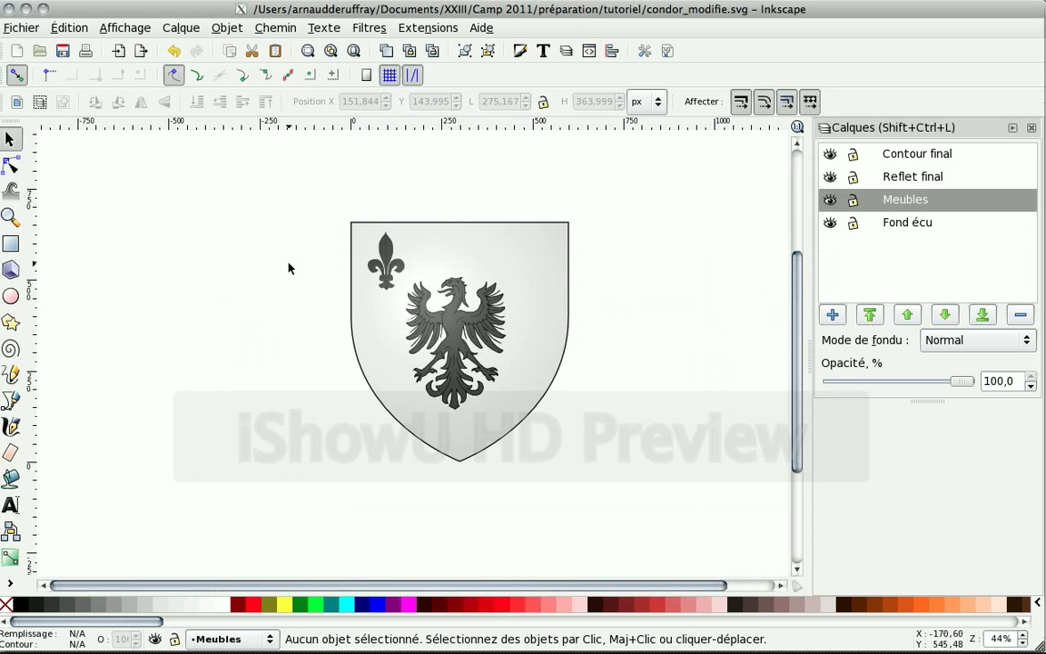
# - Save the document also as condor_modifie.pdf in the tutoriel folder, accepting the PDF 1.4 export options with filter effects rasterized at 90 ppp
pyautogui.click(25, 28)
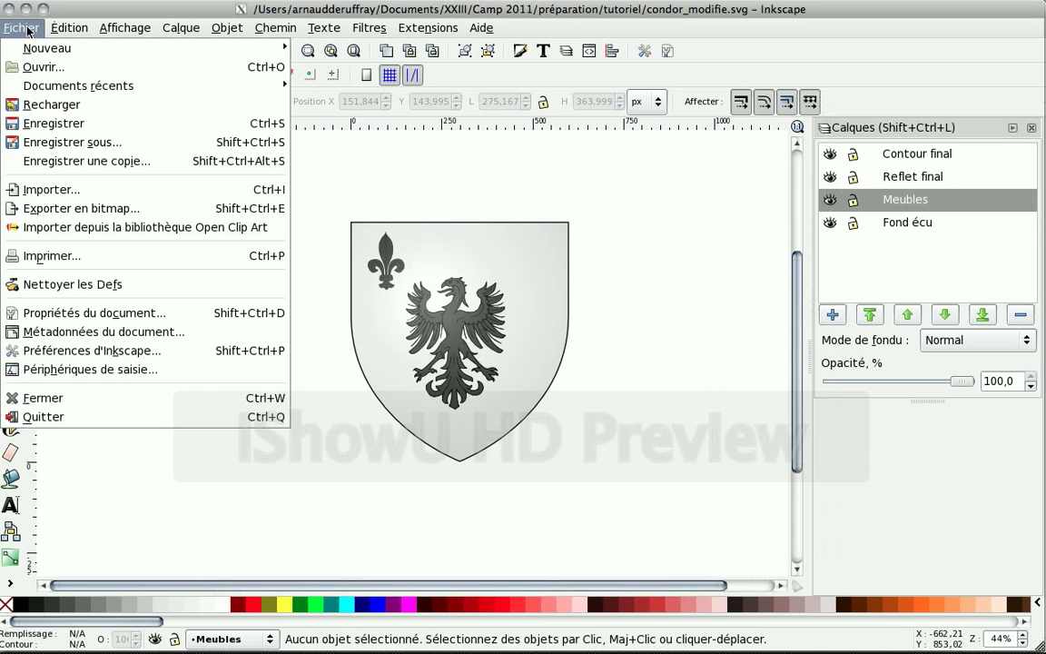
pyautogui.click(85, 149)
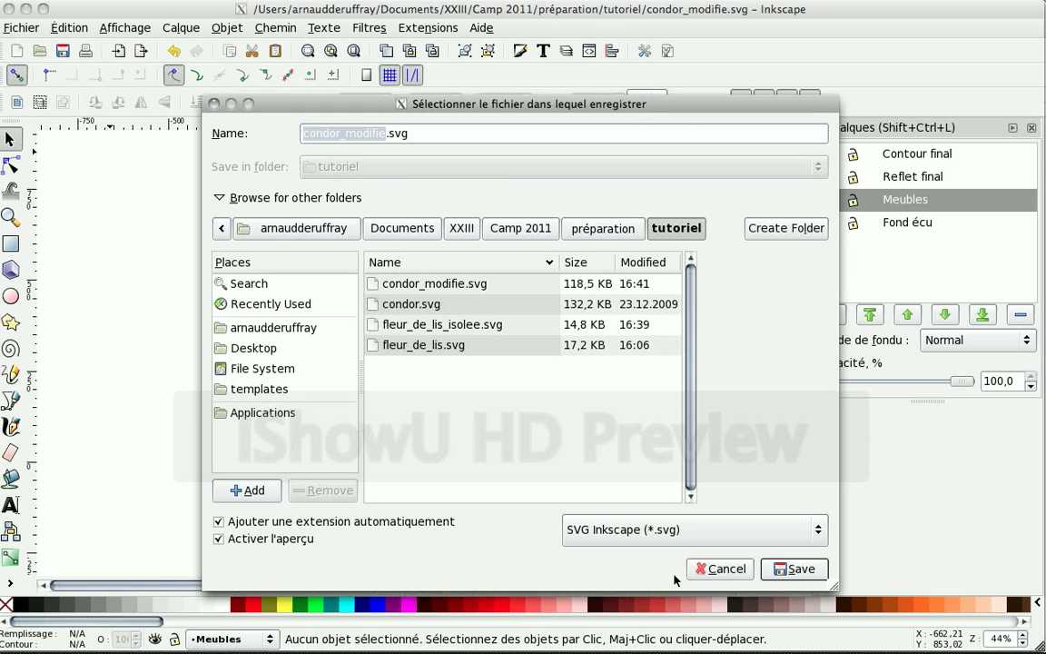
pyautogui.click(663, 534)
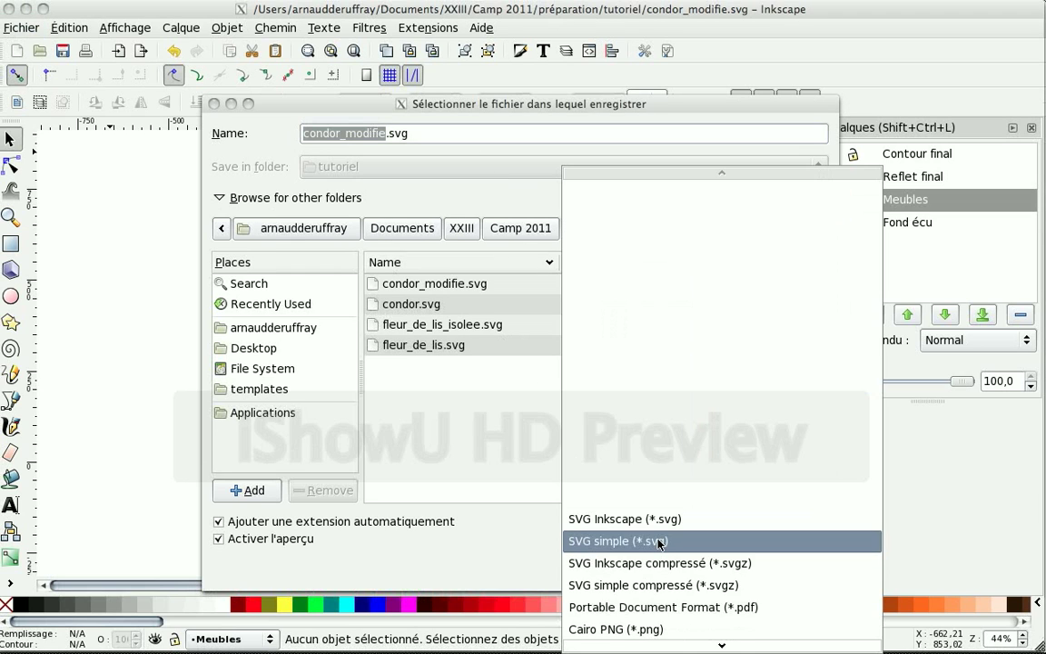
pyautogui.scroll(-1, 660, 542)
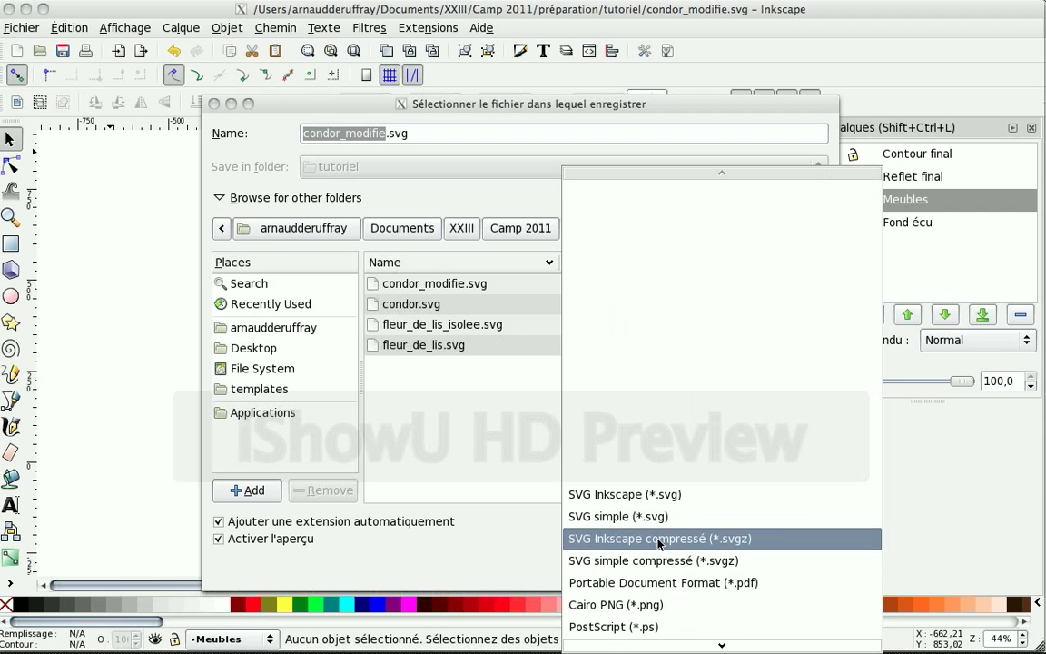
pyautogui.click(692, 591)
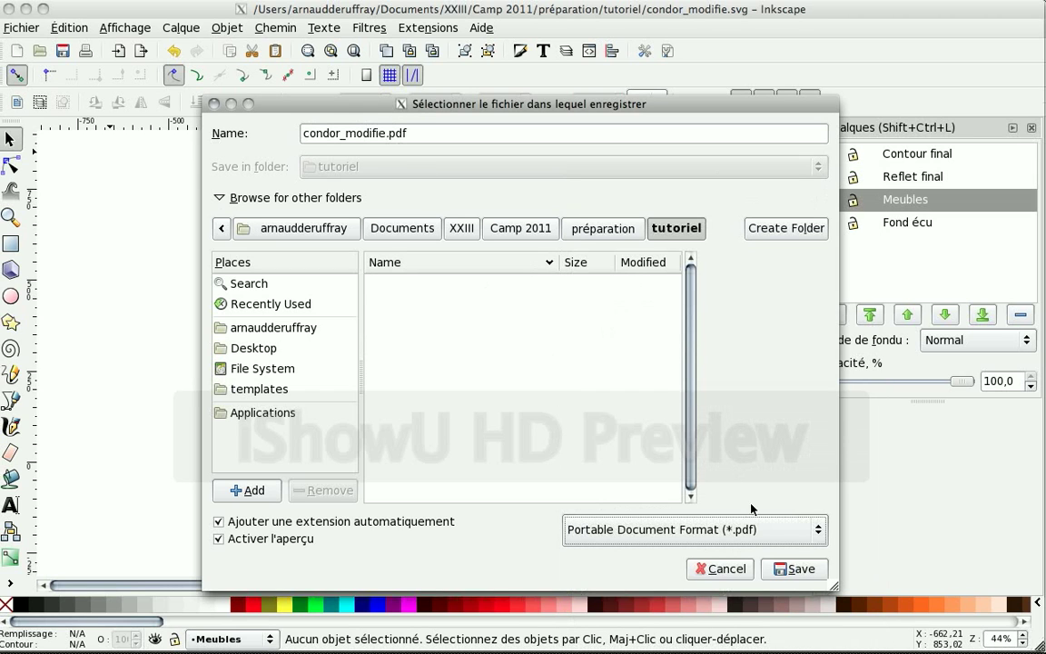
pyautogui.click(794, 570)
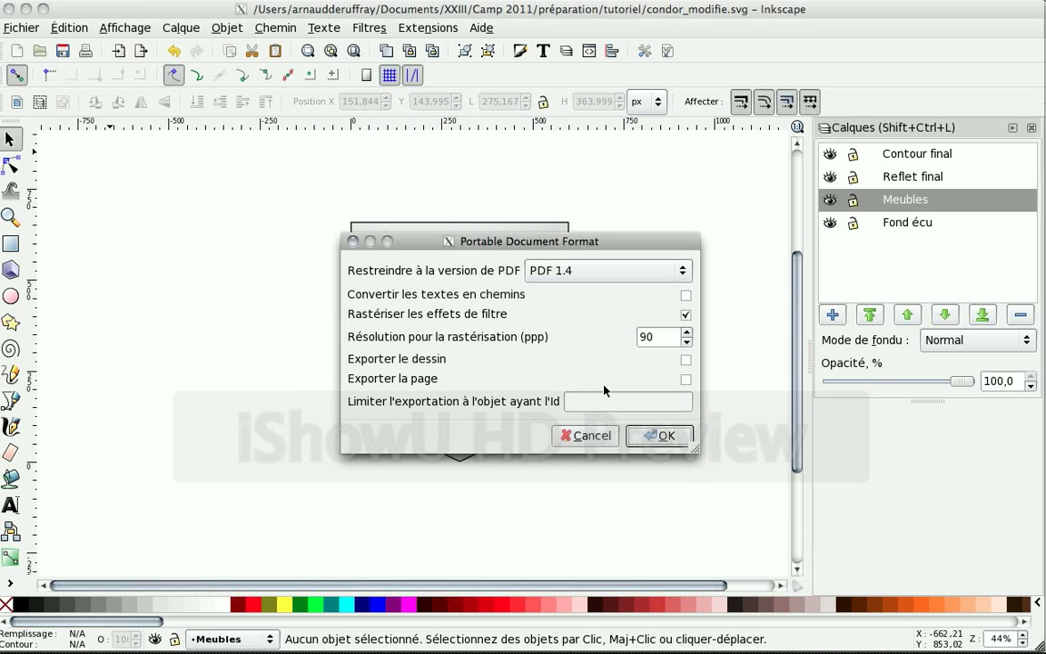
pyautogui.click(663, 436)
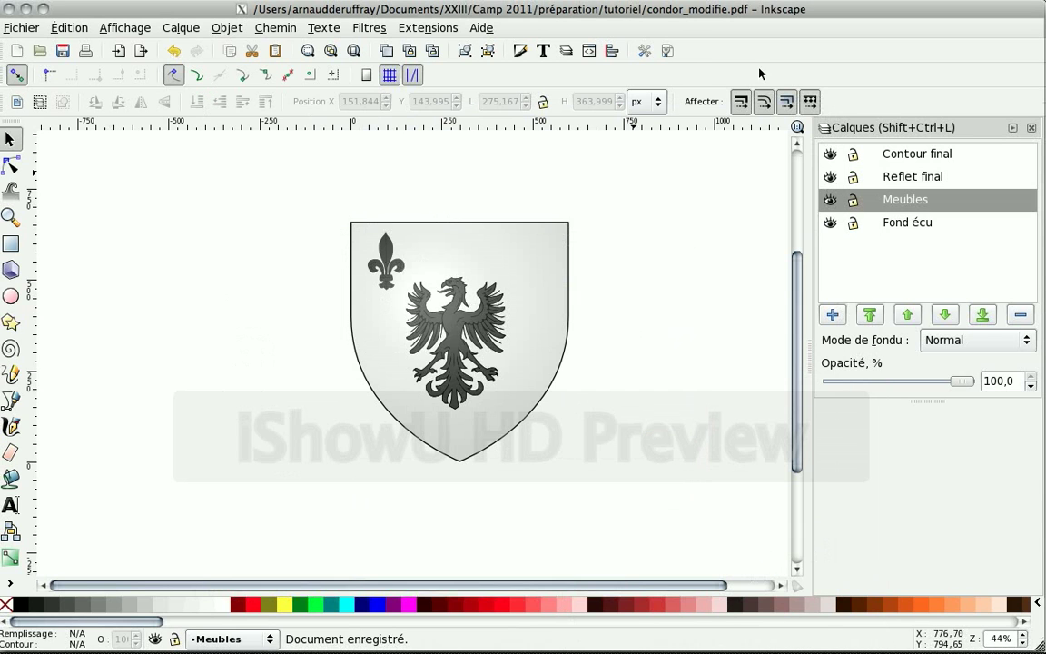
# - Switch to the tutoriel folder in Finder and preview condor_modifie.svg and condor_modifie.pdf with Quick Look
pyautogui.press('F9')
pyautogui.click(683, 361)
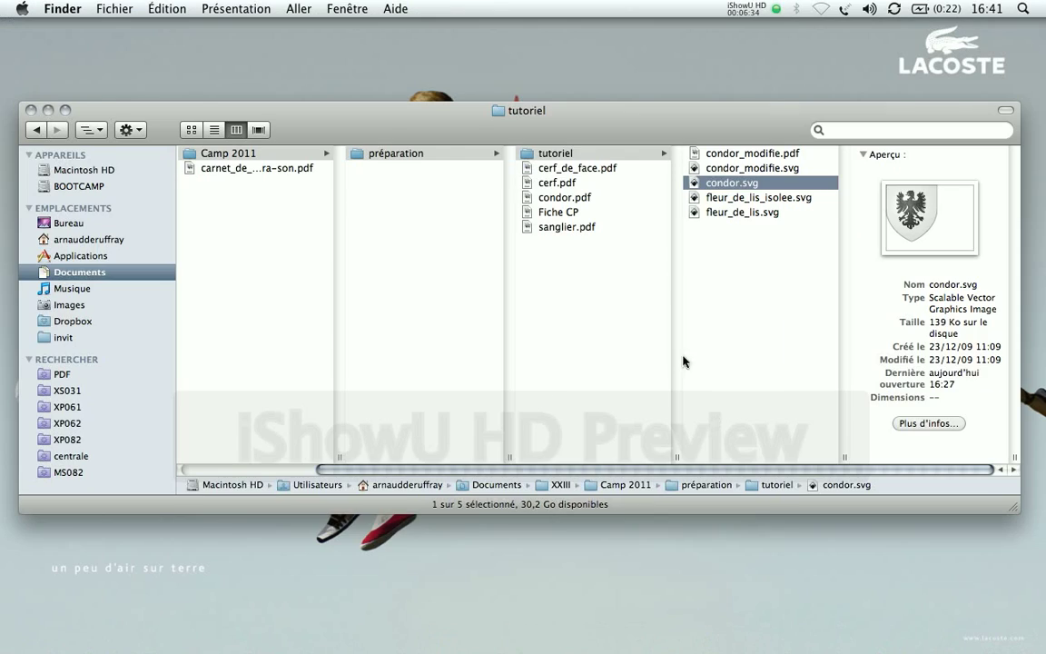
pyautogui.click(727, 169)
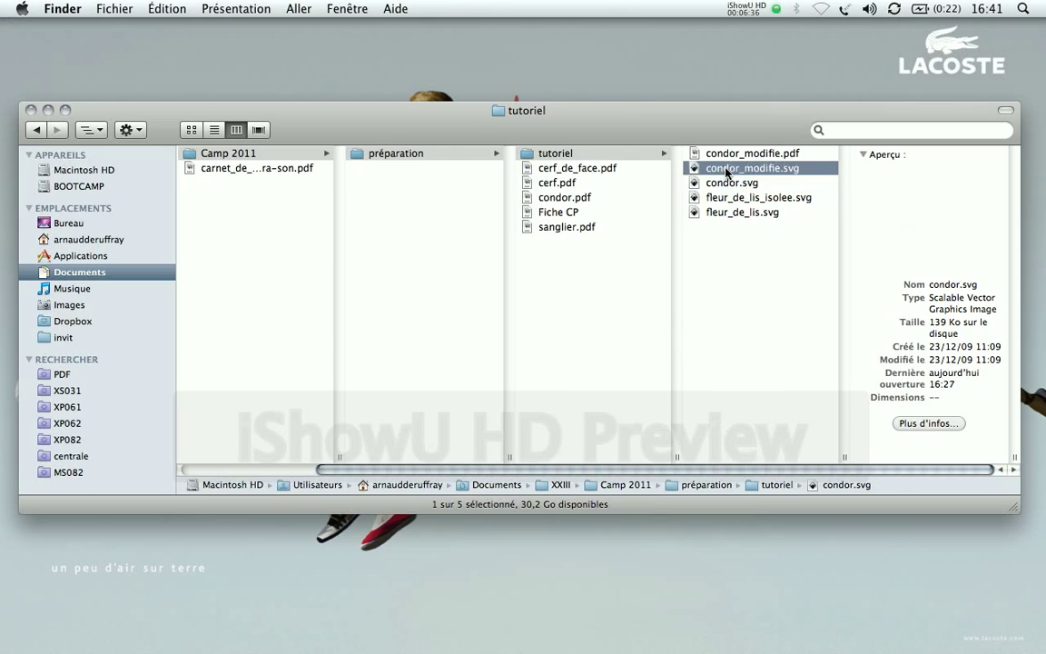
pyautogui.press('space')
pyautogui.press('space')
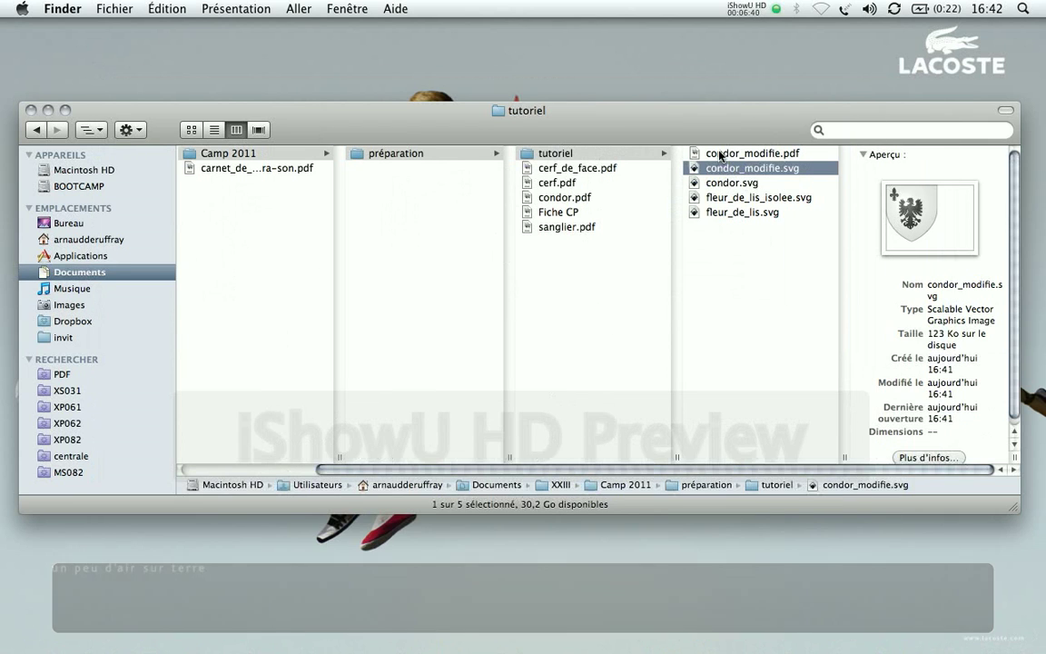
pyautogui.click(721, 154)
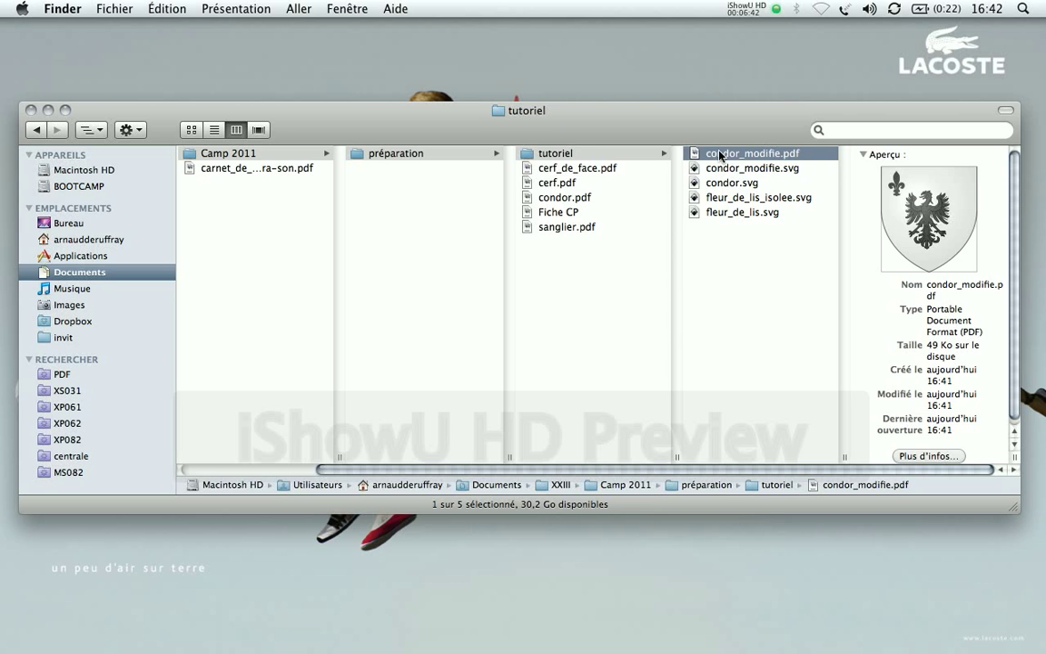
pyautogui.press('space')
pyautogui.press('space')
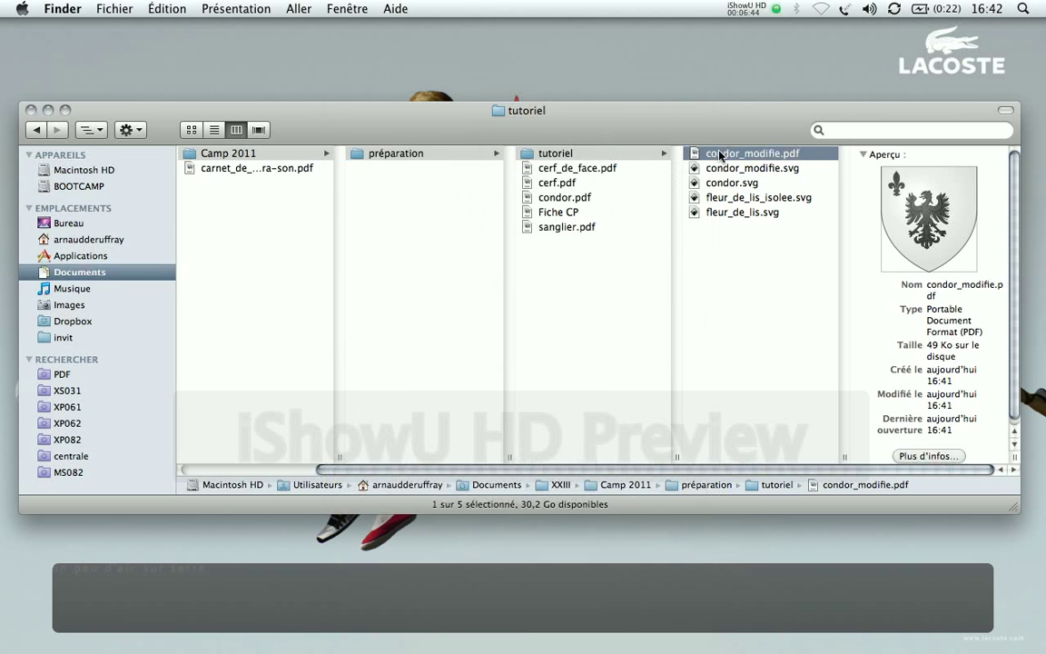
# - Open condor_modifie.pdf in Aperçu and widen its window to inspect the shield with the fleur-de-lis and condor
pyautogui.doubleClick(721, 154)
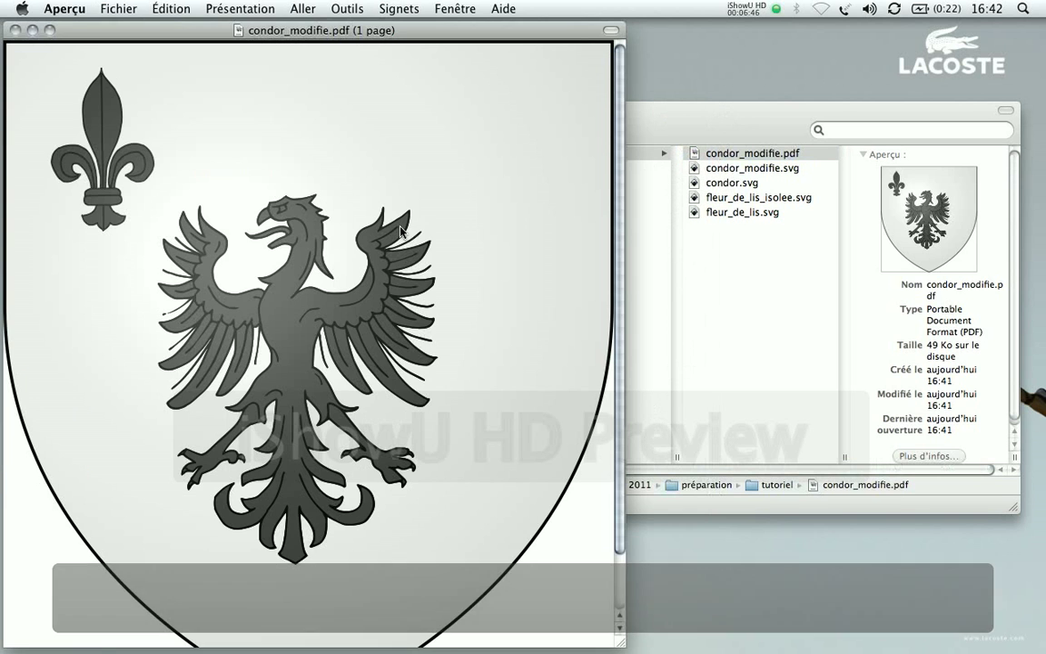
pyautogui.moveTo(625, 642); pyautogui.dragTo(935, 642)
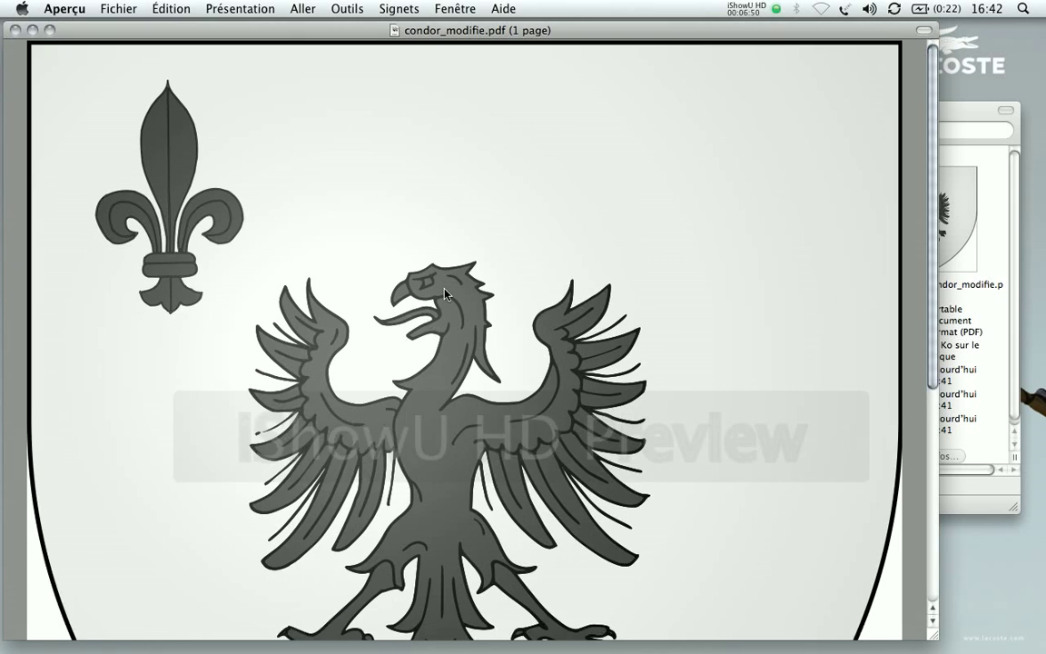
pyautogui.scroll(-2, 445, 293)
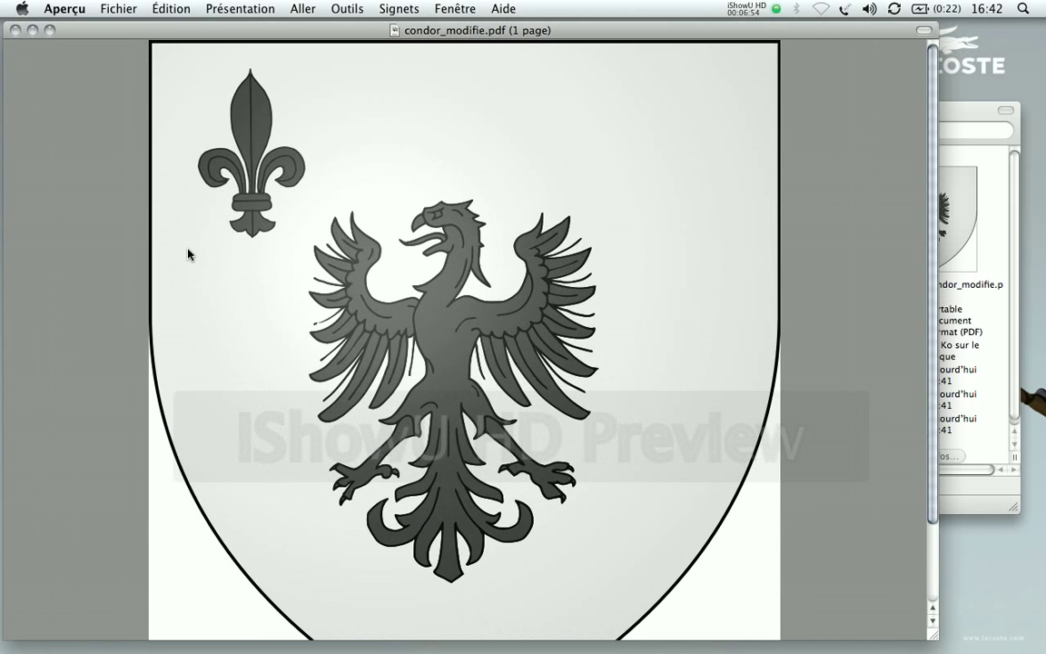
pyautogui.moveTo(214, 636)
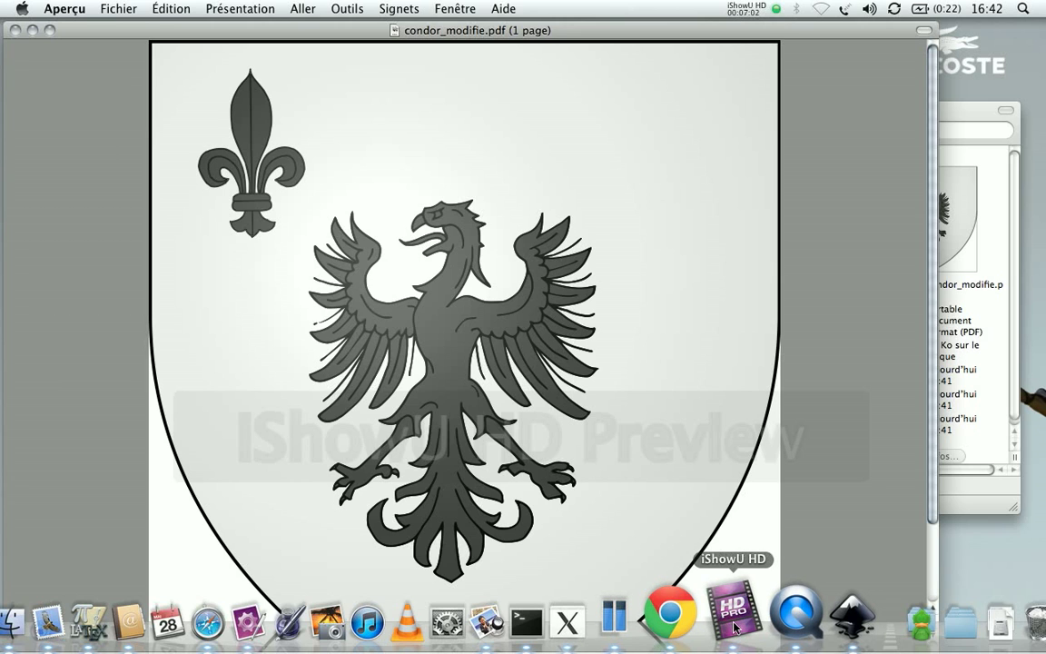
pyautogui.click(777, 9)
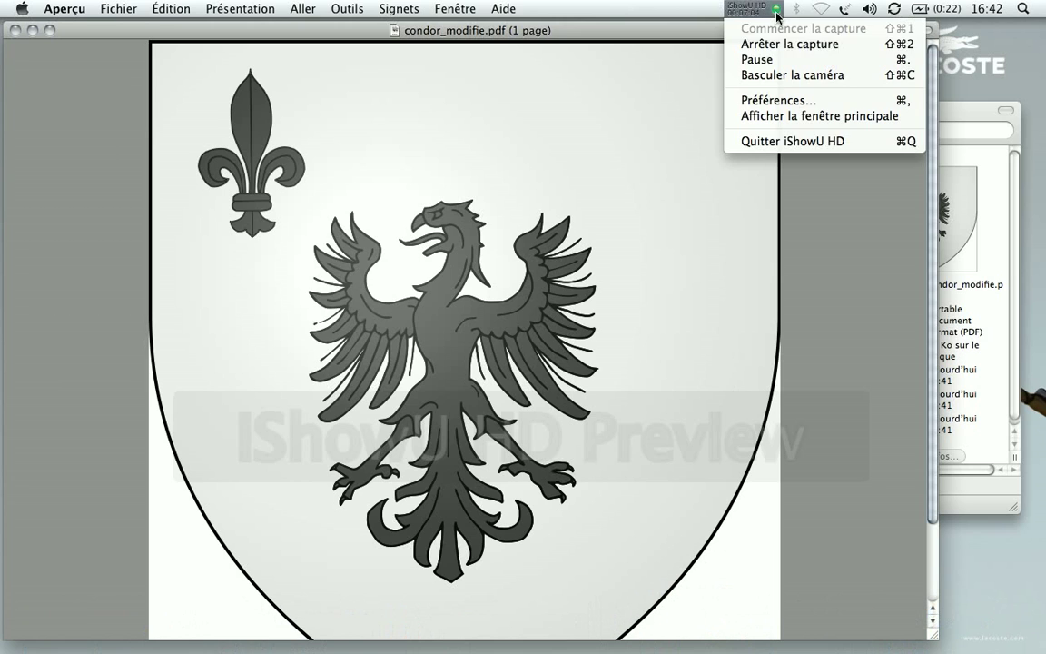